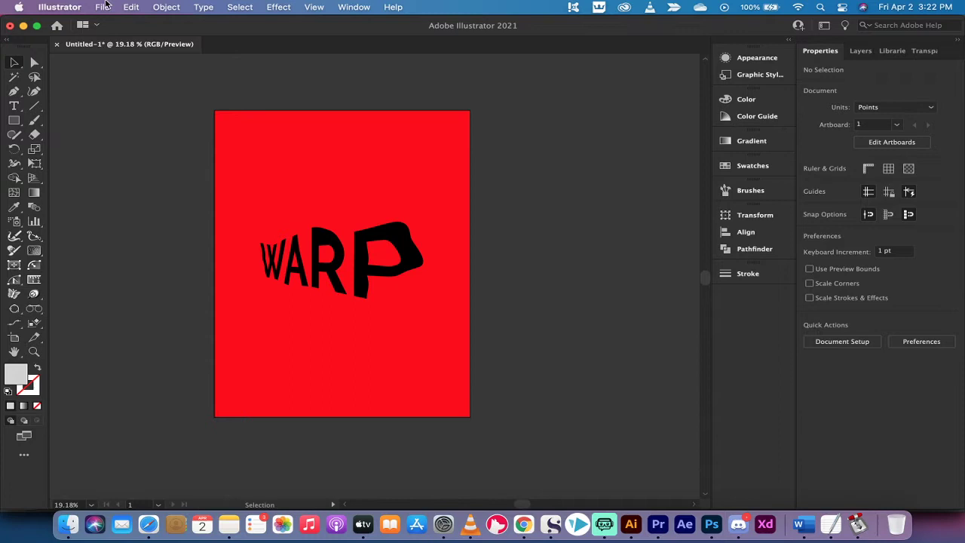
Step: Create a new 1296 x 1728 pt document from the Art & Illustration preset
{"action": "left_click", "coordinate": [104, 7]}
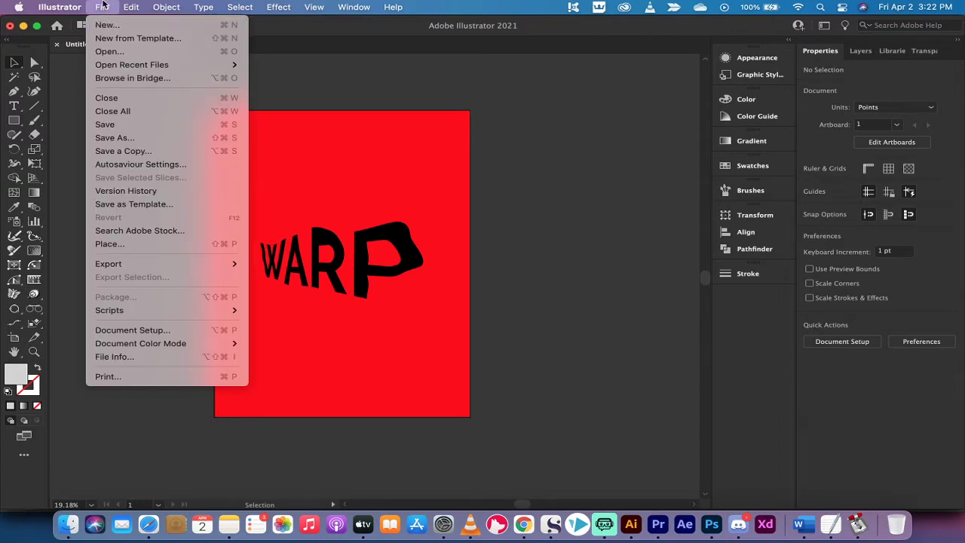
{"action": "left_click", "coordinate": [104, 24]}
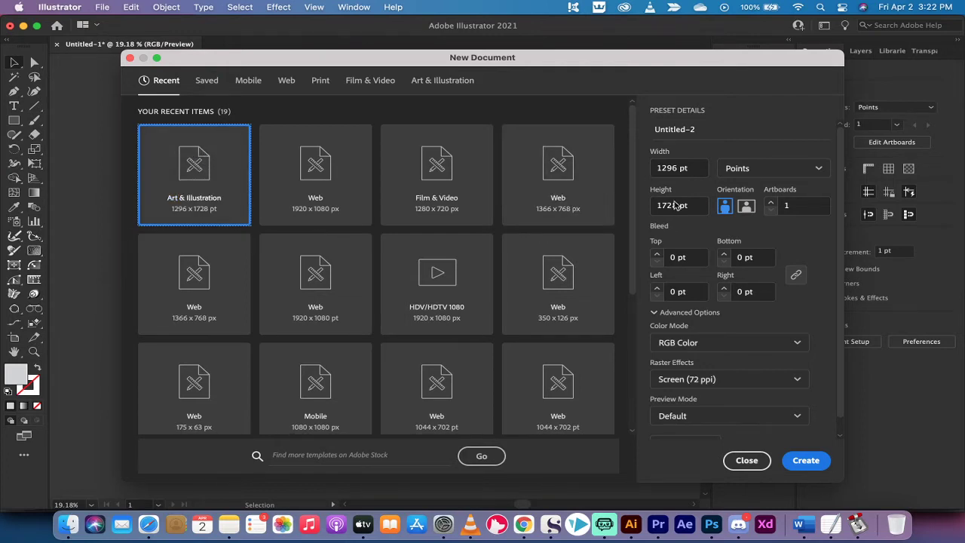
{"action": "left_click", "coordinate": [804, 462]}
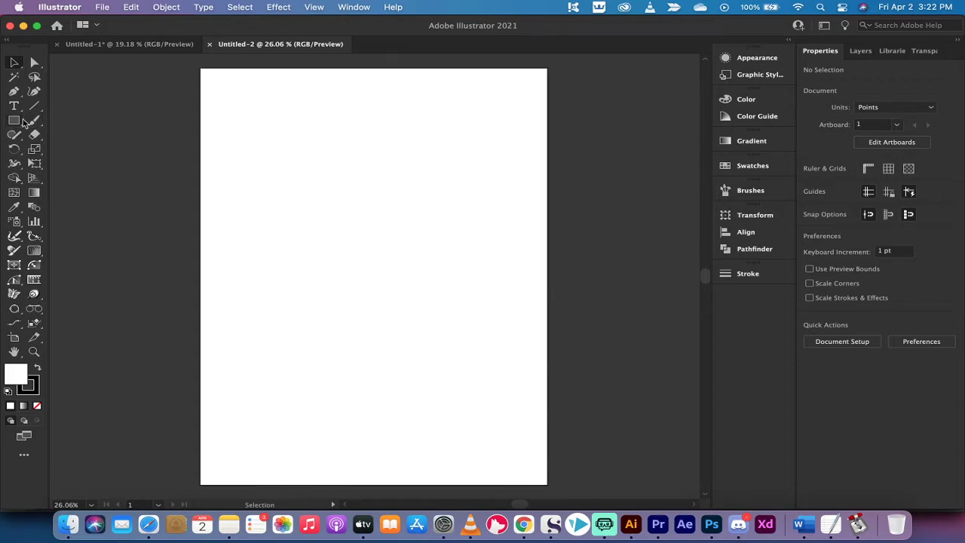
Step: Draw a rectangle covering the entire artboard
{"action": "left_click", "coordinate": [15, 121]}
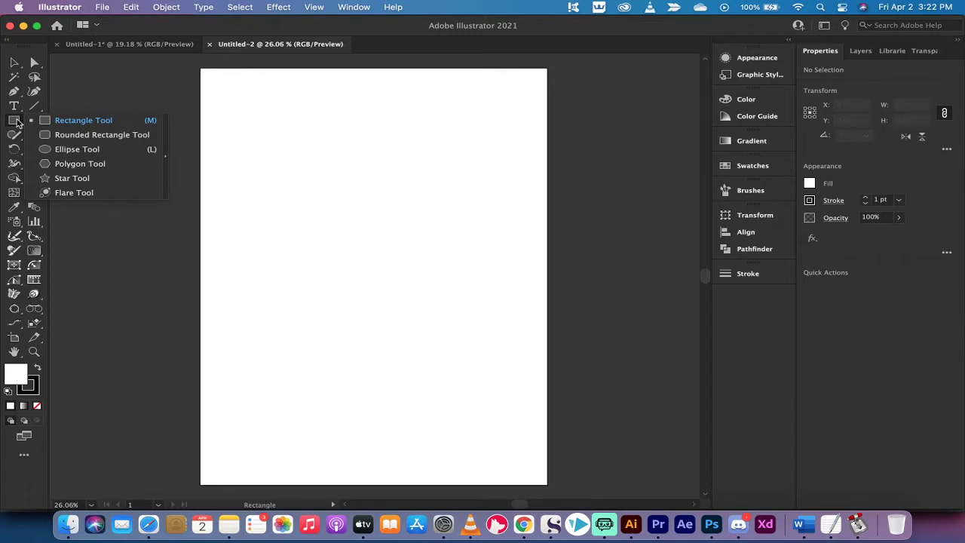
{"action": "left_click", "coordinate": [60, 123]}
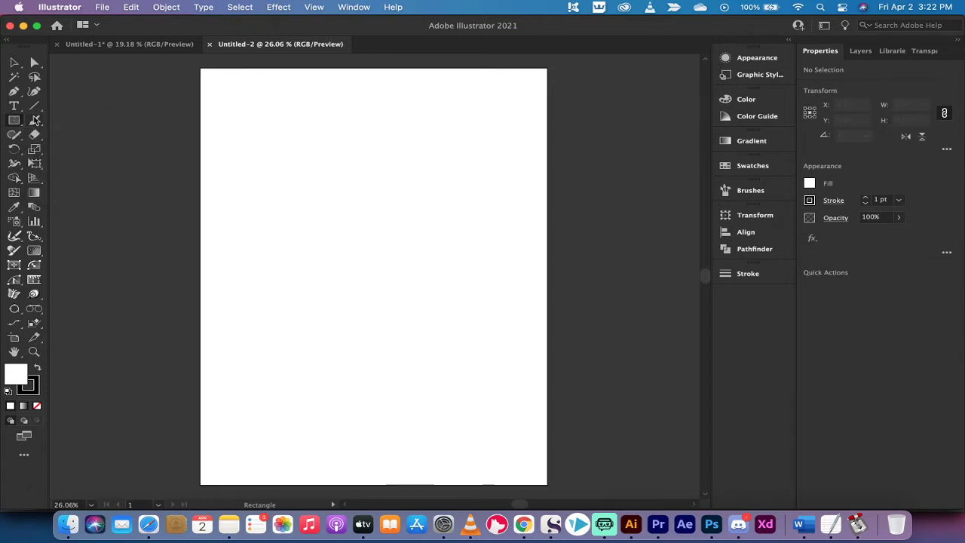
{"action": "left_click_drag", "start_coordinate": [200, 69], "coordinate": [548, 484]}
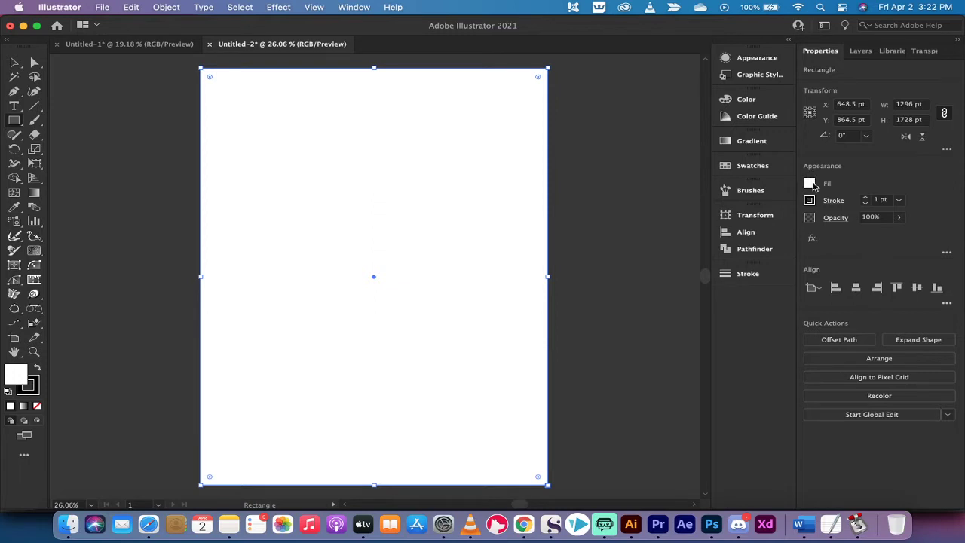
Step: Fill the rectangle with the RGB Red swatch
{"action": "left_click", "coordinate": [809, 184]}
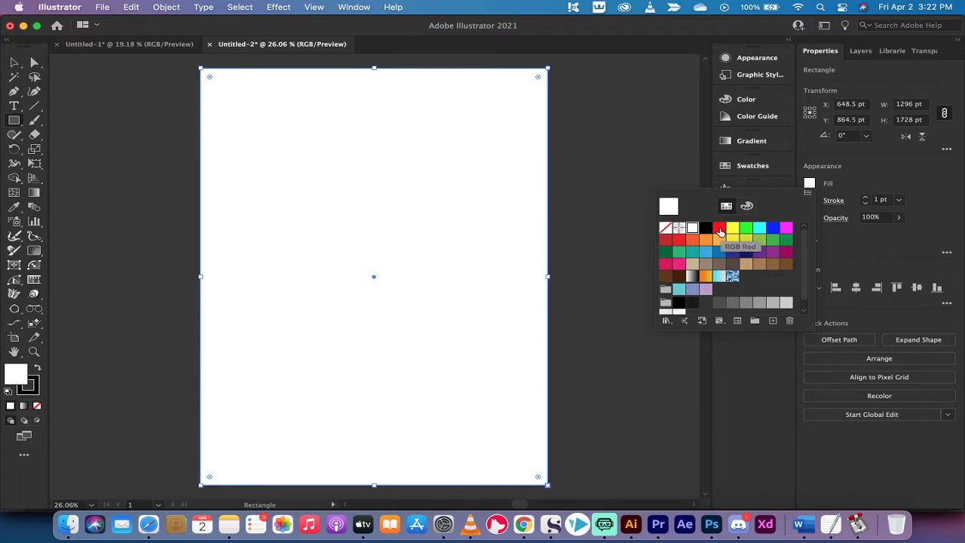
{"action": "left_click", "coordinate": [720, 230]}
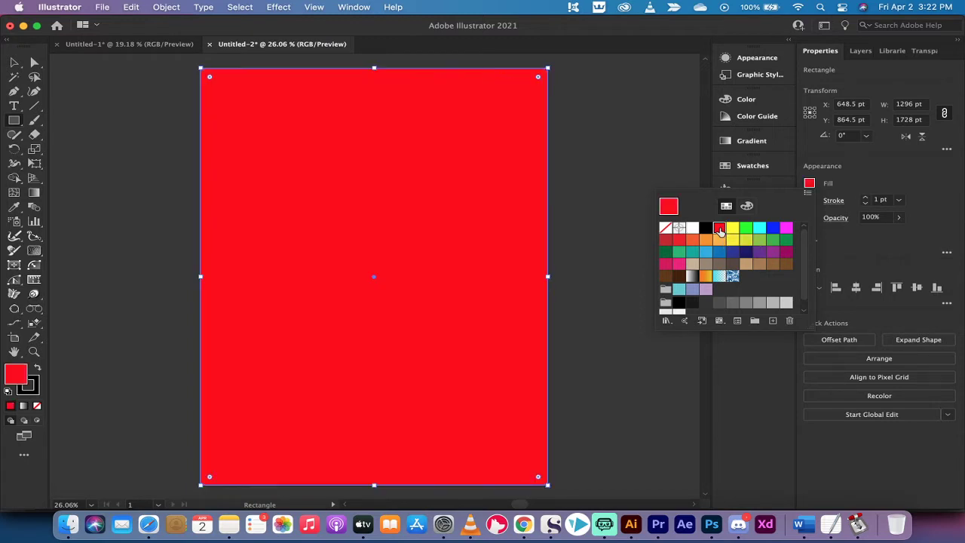
{"action": "left_click", "coordinate": [850, 169]}
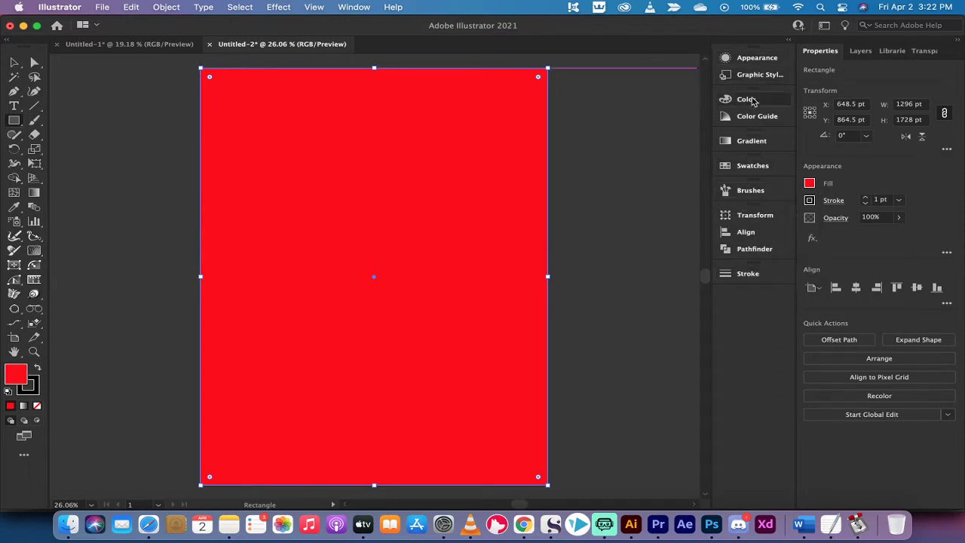
{"action": "left_click", "coordinate": [363, 5]}
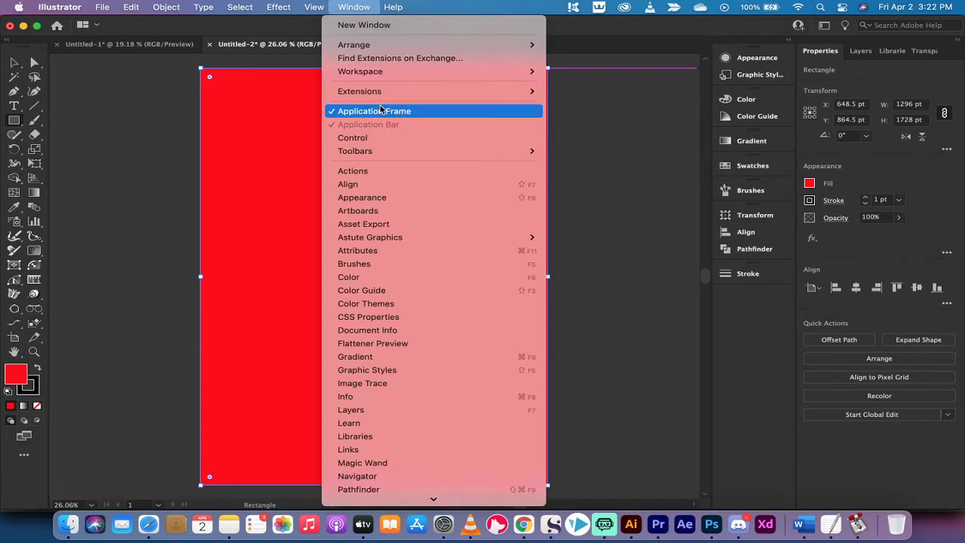
{"action": "scroll", "coordinate": [410, 304], "scroll_direction": "down", "scroll_amount": 5}
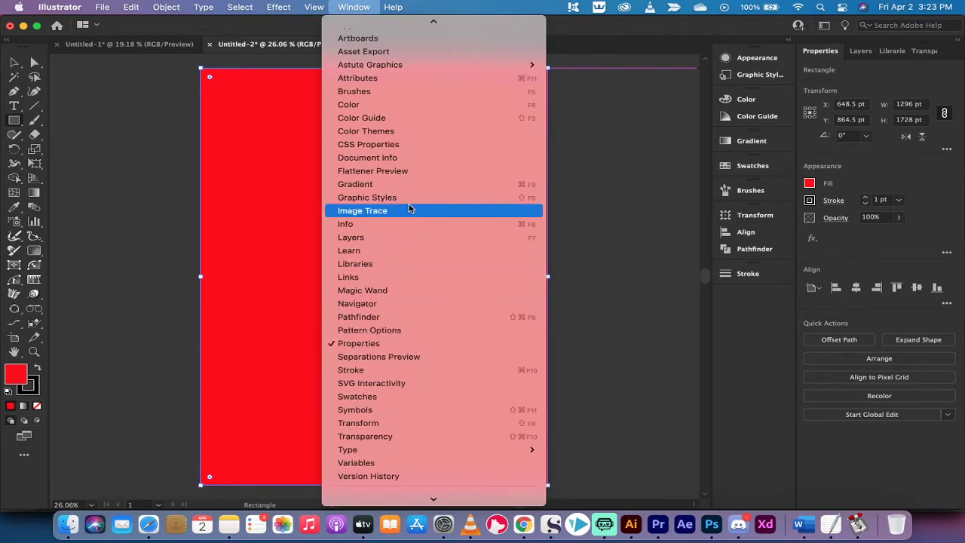
{"action": "scroll", "coordinate": [409, 210], "scroll_direction": "up", "scroll_amount": 5}
{"action": "scroll", "coordinate": [392, 226], "scroll_direction": "down", "scroll_amount": 8}
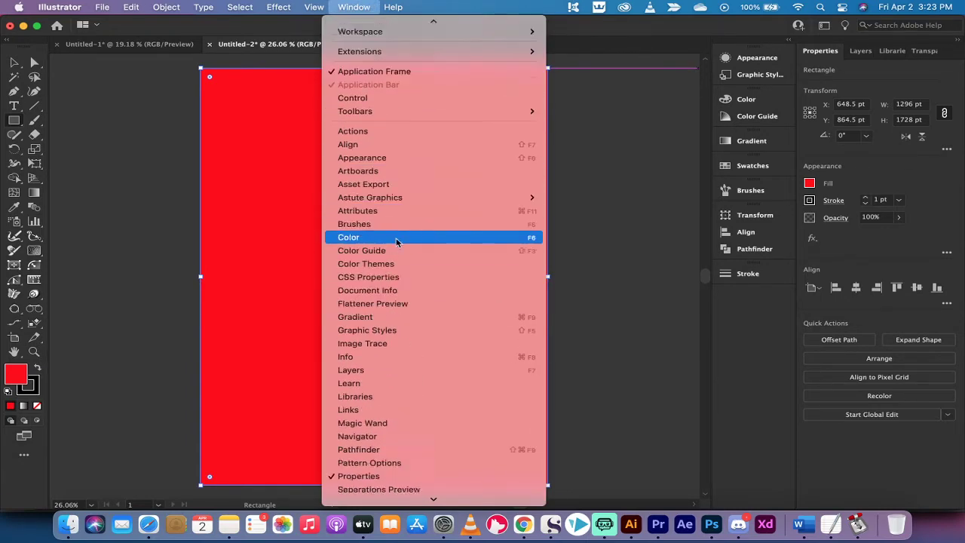
{"action": "scroll", "coordinate": [362, 75], "scroll_direction": "up", "scroll_amount": 5}
{"action": "left_click", "coordinate": [355, 6]}
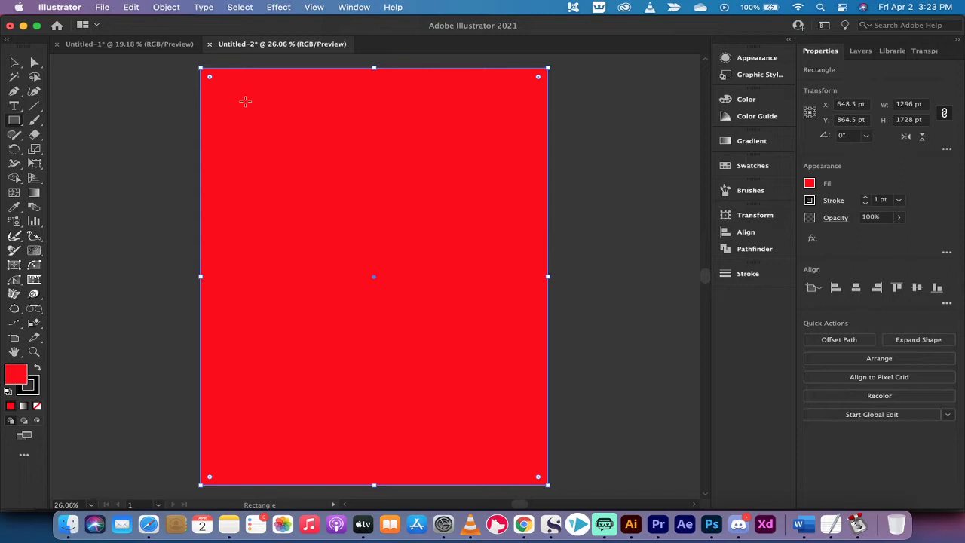
Step: Place a new text object on the left of the artboard, replacing its placeholder with pasted text
{"action": "left_click", "coordinate": [16, 63]}
{"action": "left_click", "coordinate": [14, 108]}
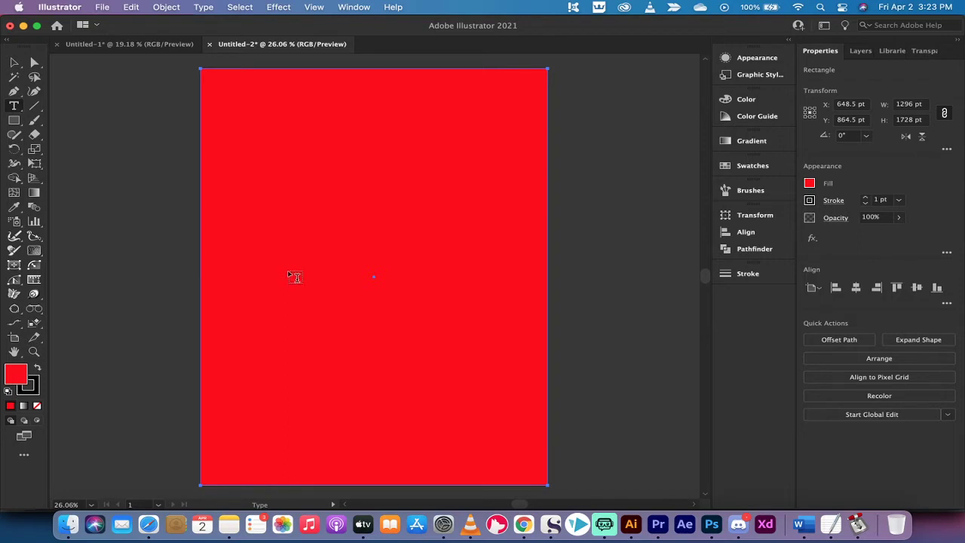
{"action": "left_click", "coordinate": [254, 264]}
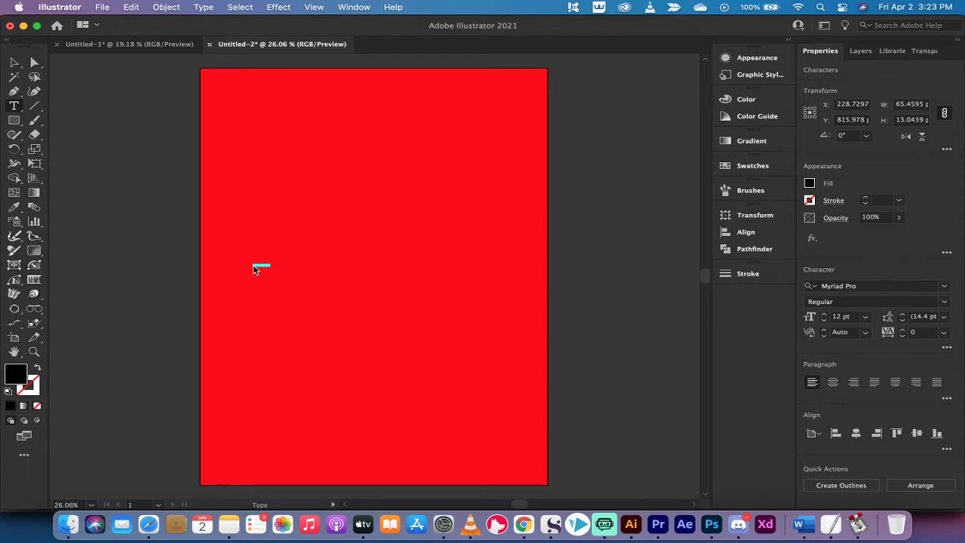
{"action": "key", "text": "BackSpace"}
{"action": "key", "text": "super+a"}
{"action": "key", "text": "BackSpace"}
{"action": "key", "text": "super+v"}
Step: Scale the WARP text up to about 344 pt and move it near the artboard centre
{"action": "left_click", "coordinate": [14, 63]}
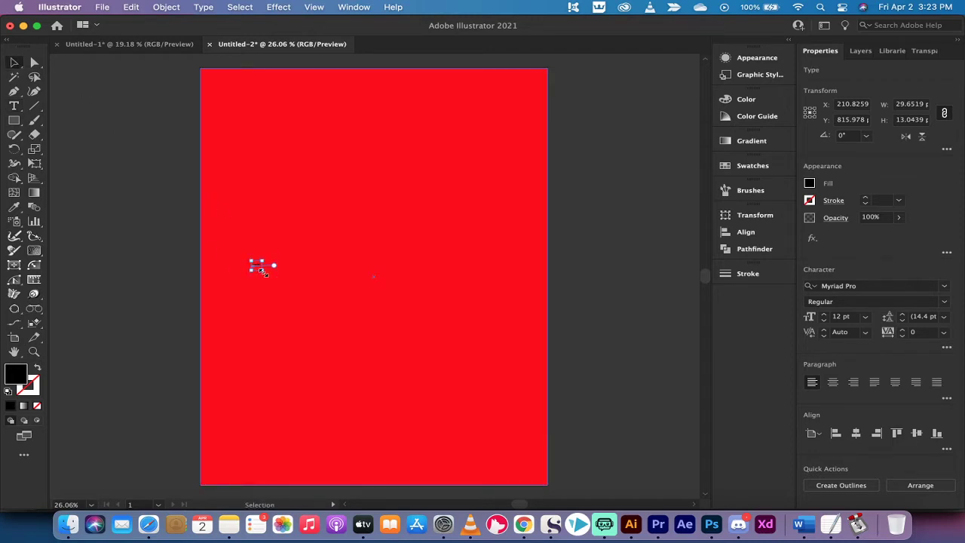
{"action": "left_click_drag", "start_coordinate": [261, 270], "coordinate": [450, 349]}
{"action": "scroll", "coordinate": [448, 349], "scroll_direction": "up", "scroll_amount": 5}
{"action": "scroll", "coordinate": [448, 349], "scroll_direction": "up", "scroll_amount": 3}
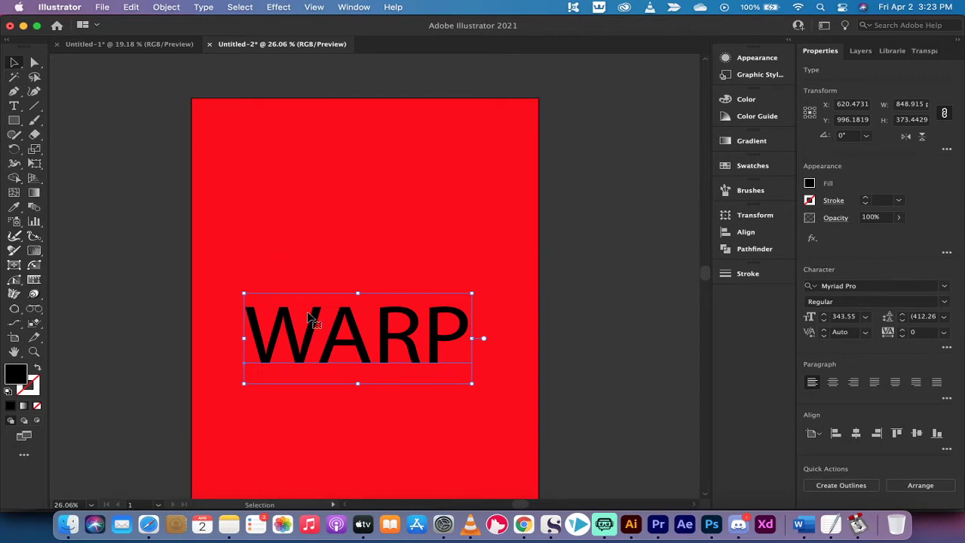
{"action": "left_click_drag", "start_coordinate": [313, 330], "coordinate": [317, 306]}
{"action": "left_click", "coordinate": [413, 237]}
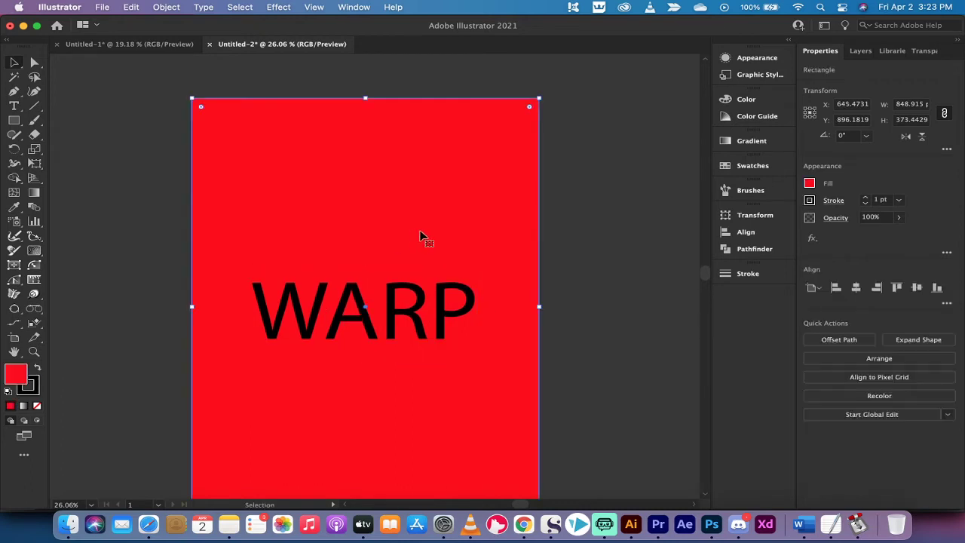
{"action": "left_click", "coordinate": [417, 303]}
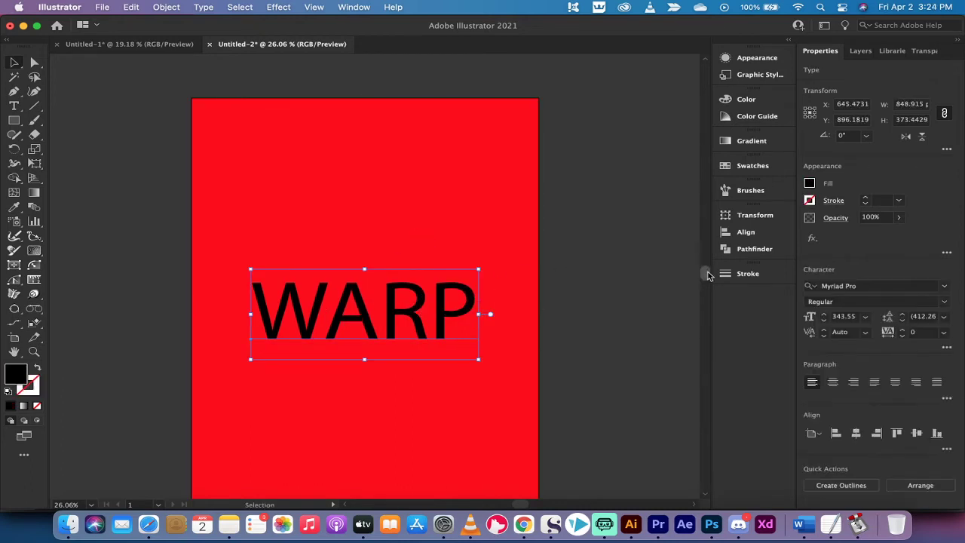
Step: Preview different typefaces on WARP, including a search for 'ra'
{"action": "left_click", "coordinate": [945, 288]}
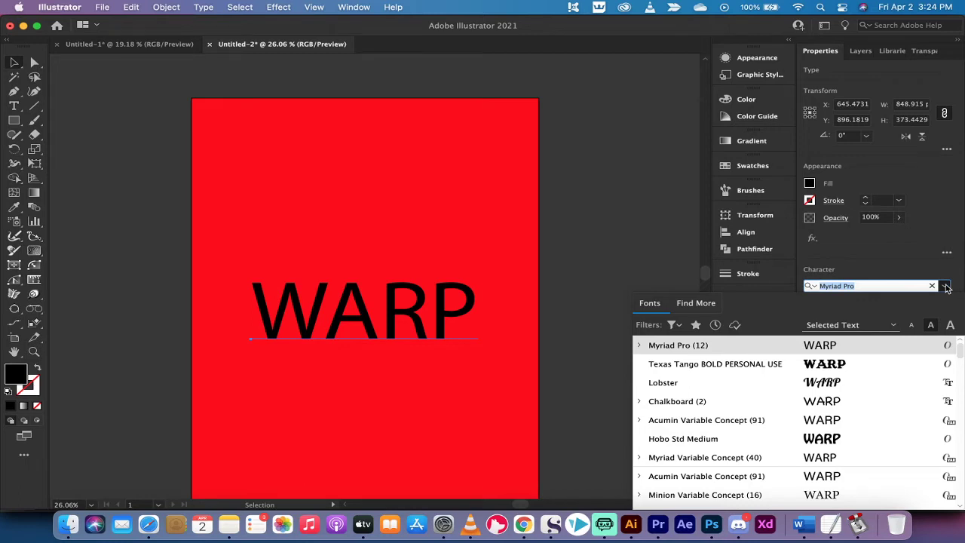
{"action": "scroll", "coordinate": [806, 382], "scroll_direction": "down", "scroll_amount": 4}
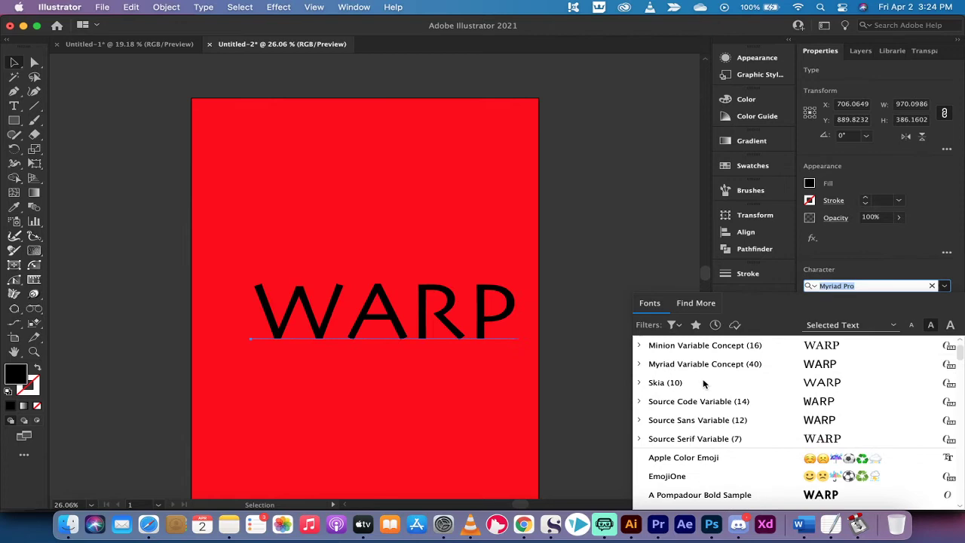
{"action": "scroll", "coordinate": [703, 384], "scroll_direction": "down", "scroll_amount": 3}
{"action": "scroll", "coordinate": [703, 384], "scroll_direction": "up", "scroll_amount": 5}
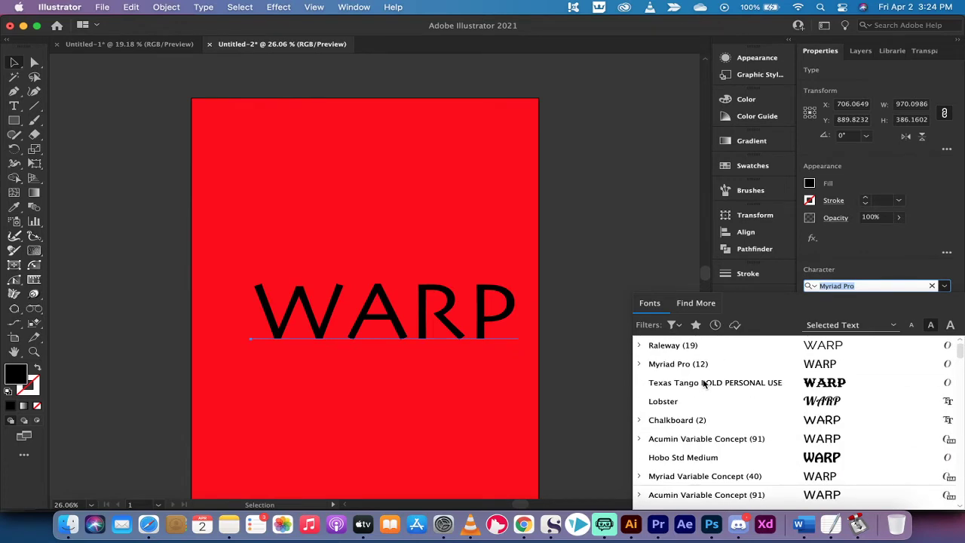
{"action": "scroll", "coordinate": [681, 400], "scroll_direction": "down", "scroll_amount": 5}
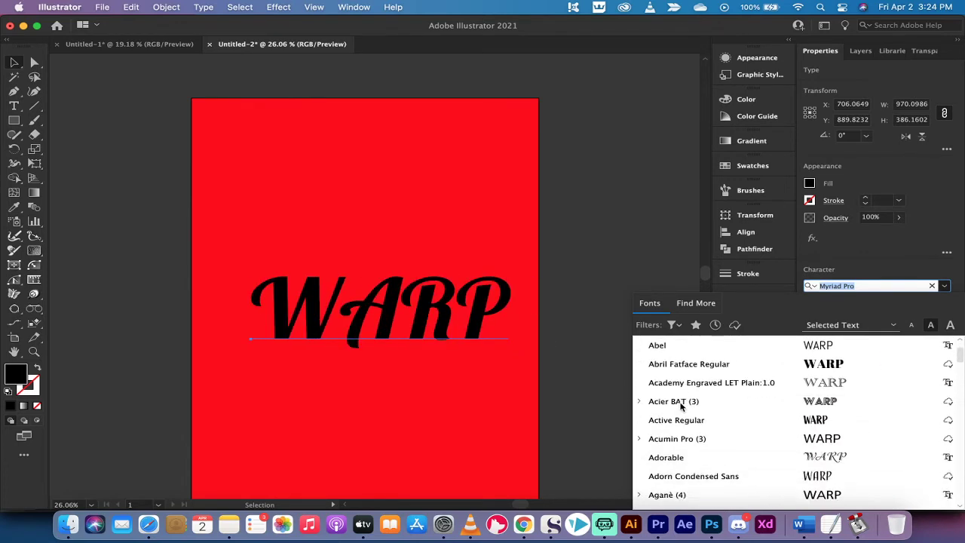
{"action": "scroll", "coordinate": [681, 405], "scroll_direction": "down", "scroll_amount": 4}
{"action": "type", "text": "r"}
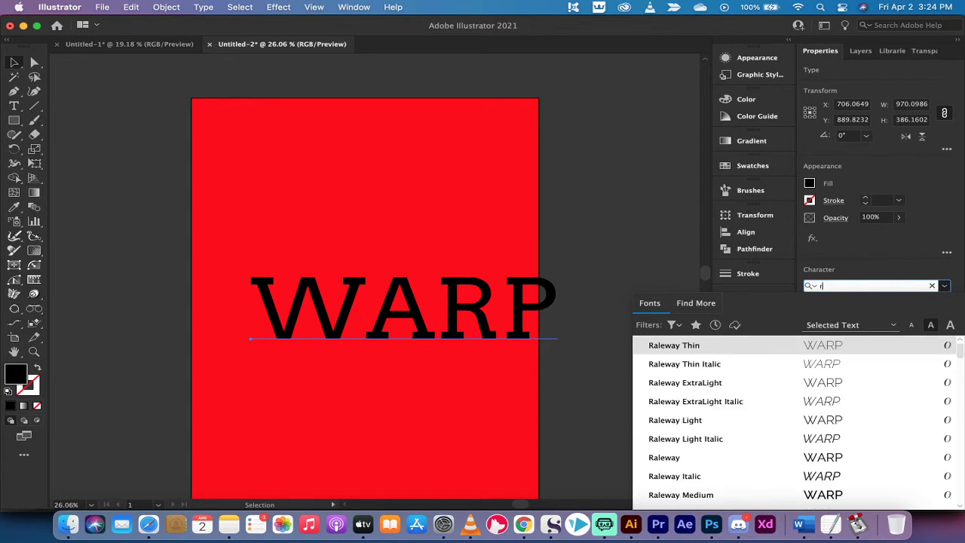
{"action": "type", "text": "a"}
{"action": "scroll", "coordinate": [686, 466], "scroll_direction": "down", "scroll_amount": 2}
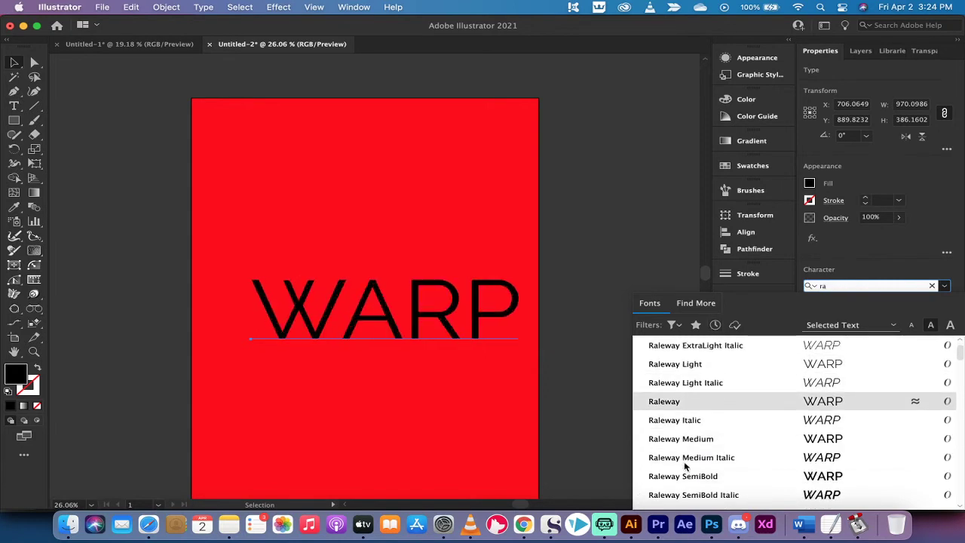
{"action": "scroll", "coordinate": [684, 462], "scroll_direction": "up", "scroll_amount": 4}
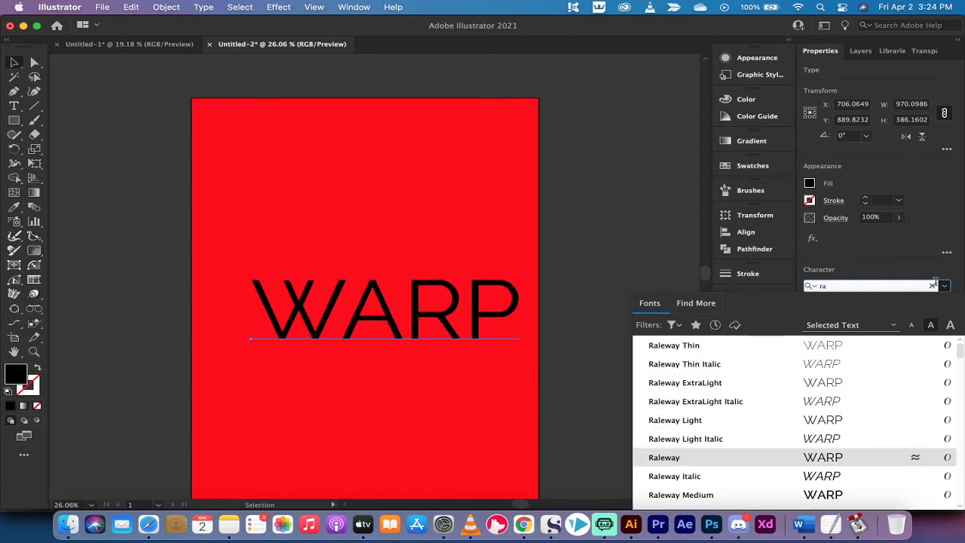
Step: Clear the font search and set WARP in Myriad Pro Bold
{"action": "left_click", "coordinate": [933, 285]}
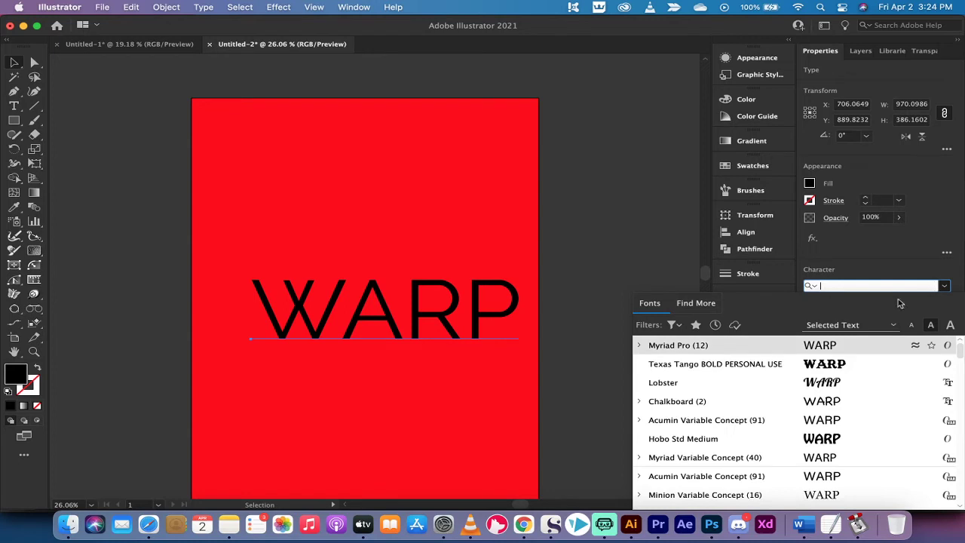
{"action": "left_click", "coordinate": [639, 346]}
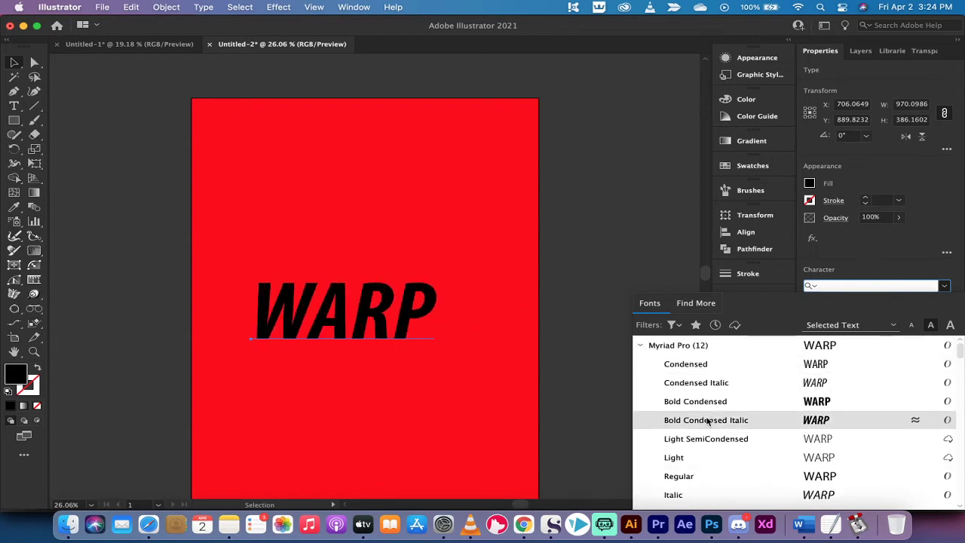
{"action": "scroll", "coordinate": [657, 345], "scroll_direction": "down", "scroll_amount": 5}
{"action": "left_click", "coordinate": [682, 384]}
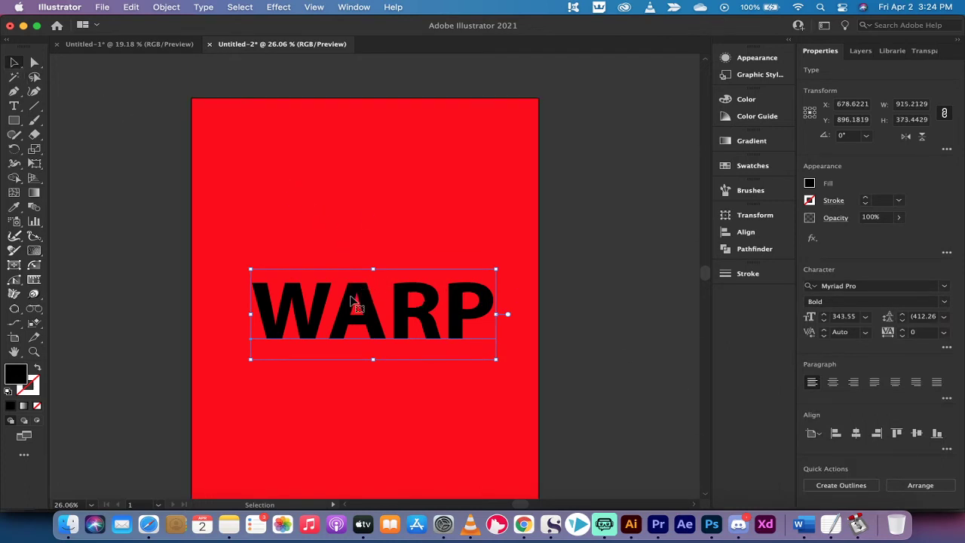
Step: Nudge WARP slightly left and convert it to outlined letter shapes
{"action": "left_click_drag", "start_coordinate": [348, 300], "coordinate": [343, 300]}
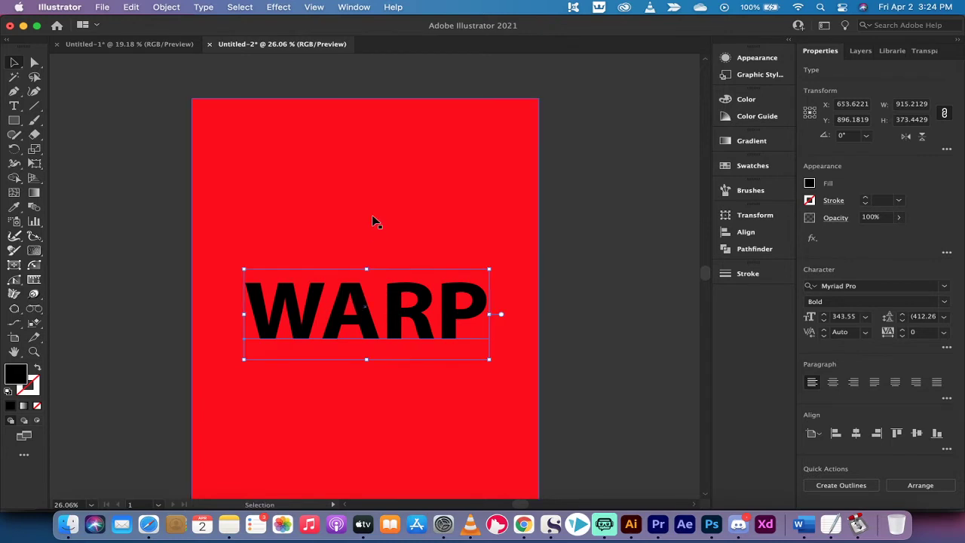
{"action": "right_click", "coordinate": [350, 296]}
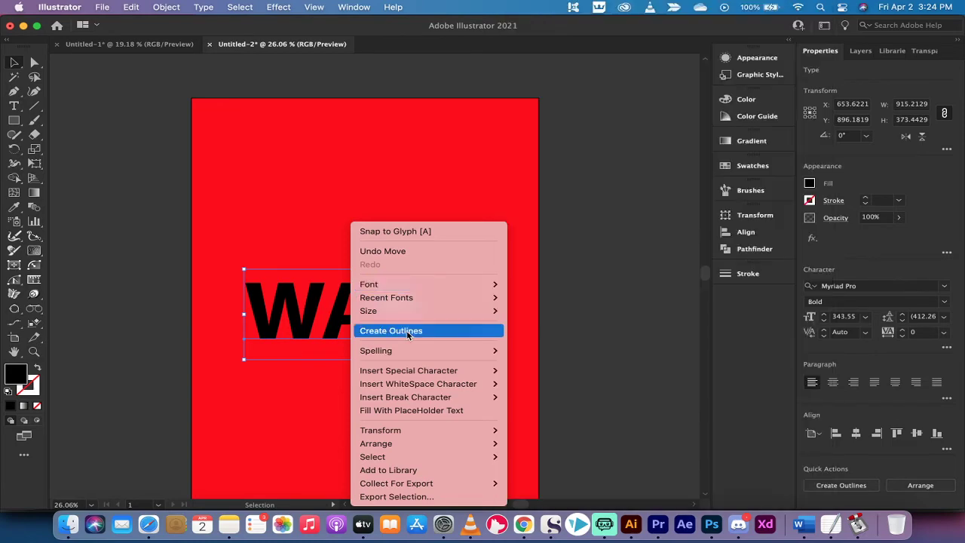
{"action": "left_click", "coordinate": [407, 333]}
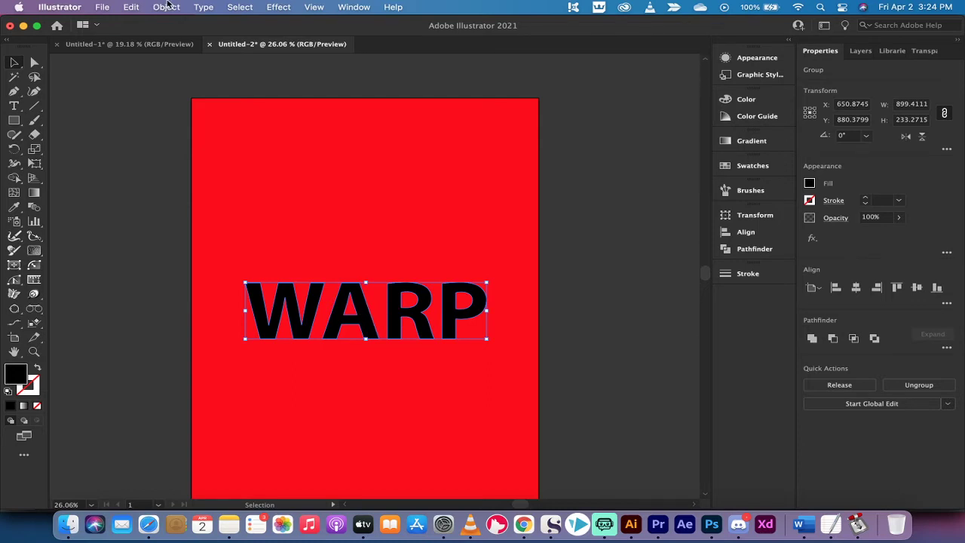
Step: Go to Object > Envelope Distort to reach the Make with Mesh option
{"action": "left_click", "coordinate": [167, 7]}
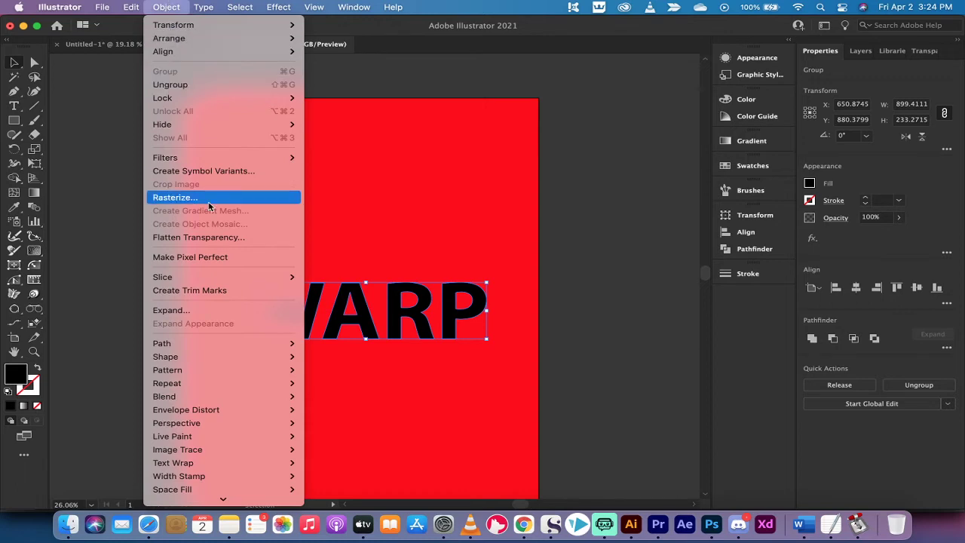
{"action": "mouse_move", "coordinate": [218, 385]}
{"action": "mouse_move", "coordinate": [218, 408]}
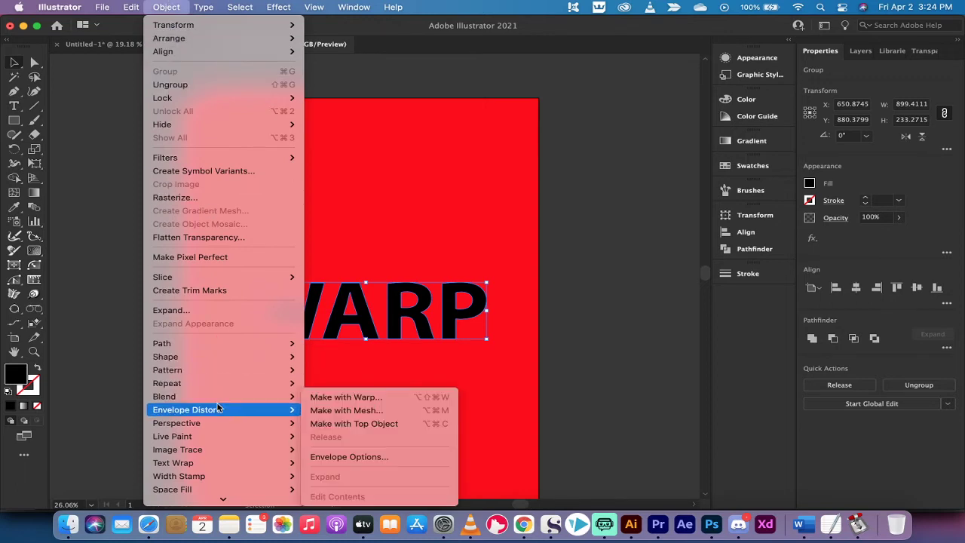
Step: Apply Make with Mesh to WARP using 3 rows and 3 columns
{"action": "left_click", "coordinate": [328, 412]}
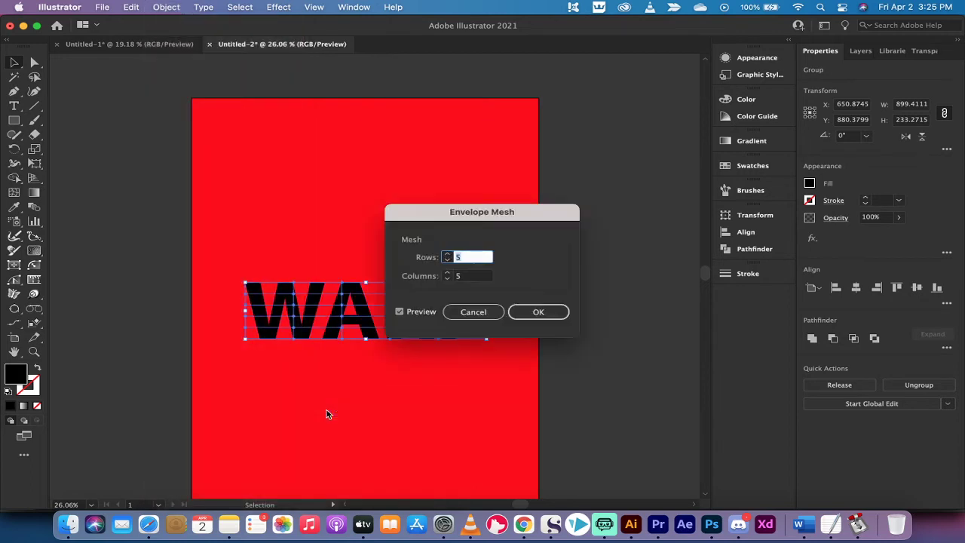
{"action": "left_click_drag", "start_coordinate": [442, 215], "coordinate": [483, 140]}
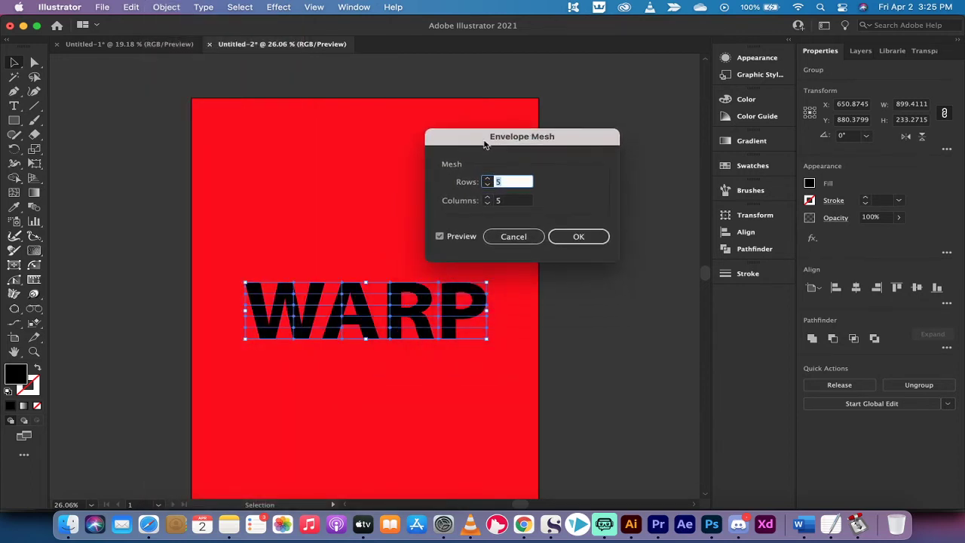
{"action": "left_click", "coordinate": [488, 185]}
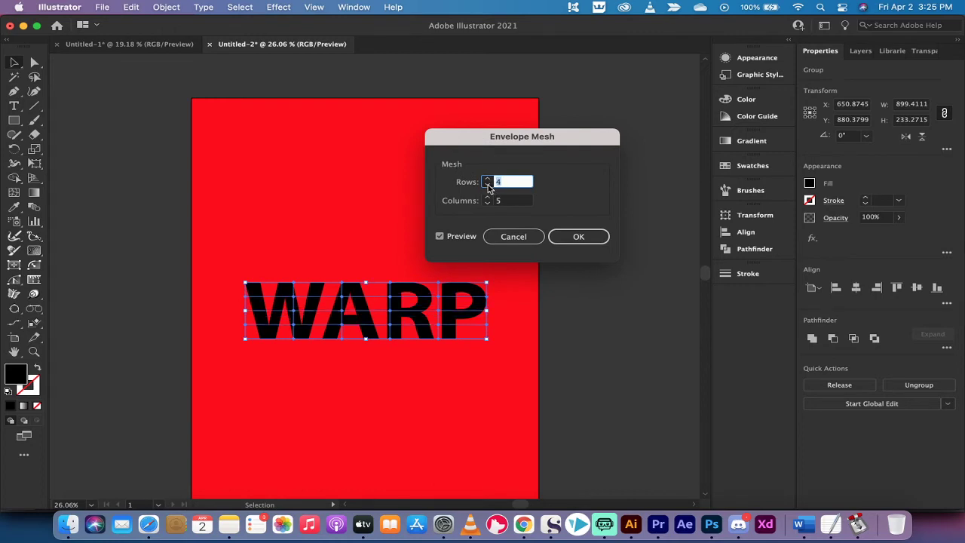
{"action": "left_click", "coordinate": [488, 186]}
{"action": "left_click", "coordinate": [488, 185]}
{"action": "left_click", "coordinate": [488, 185]}
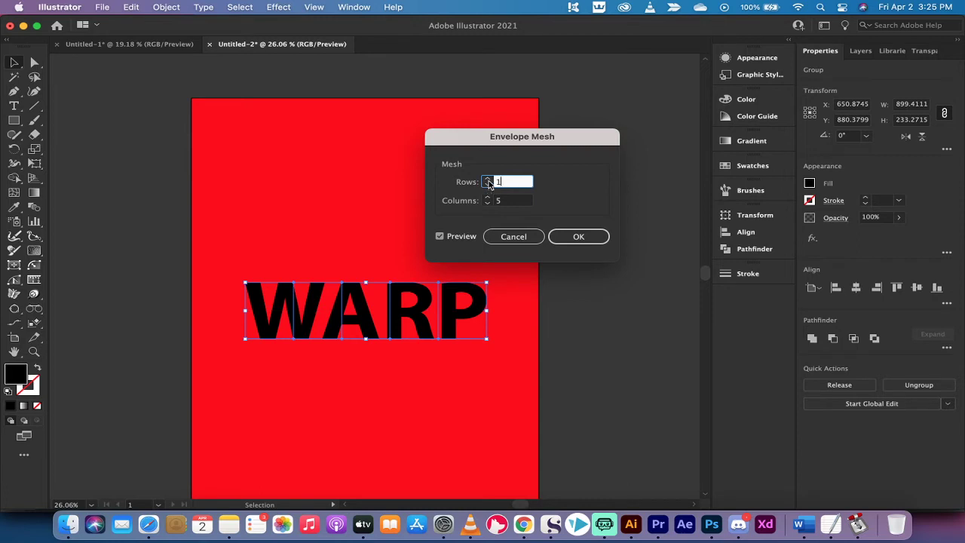
{"action": "left_click", "coordinate": [487, 180]}
{"action": "left_click", "coordinate": [487, 179]}
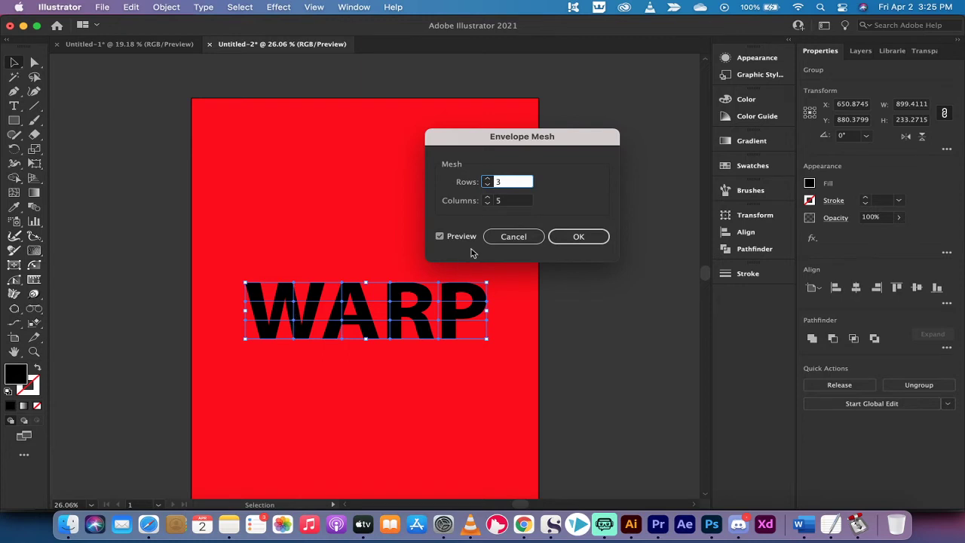
{"action": "left_click", "coordinate": [488, 204]}
{"action": "left_click", "coordinate": [488, 204]}
{"action": "left_click", "coordinate": [488, 204]}
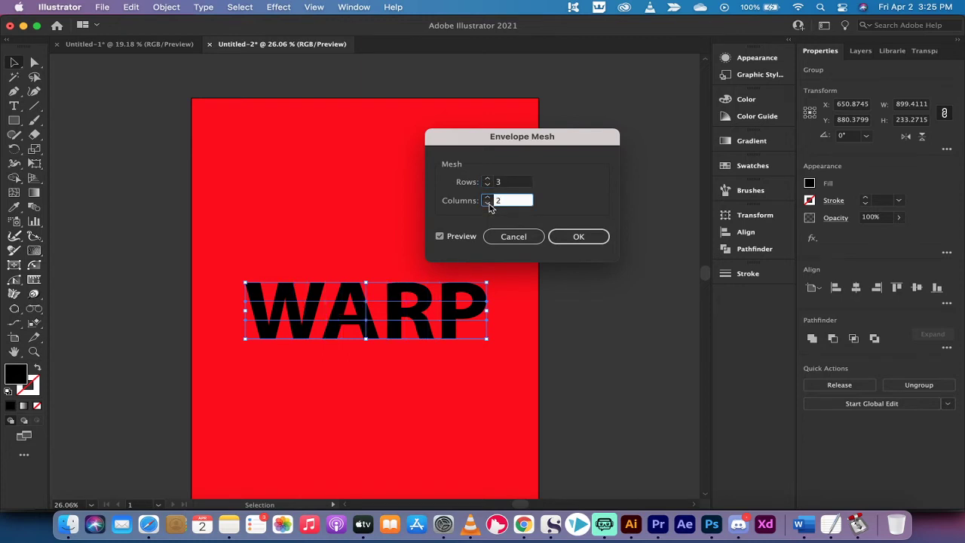
{"action": "left_click", "coordinate": [488, 199]}
{"action": "left_click", "coordinate": [488, 199]}
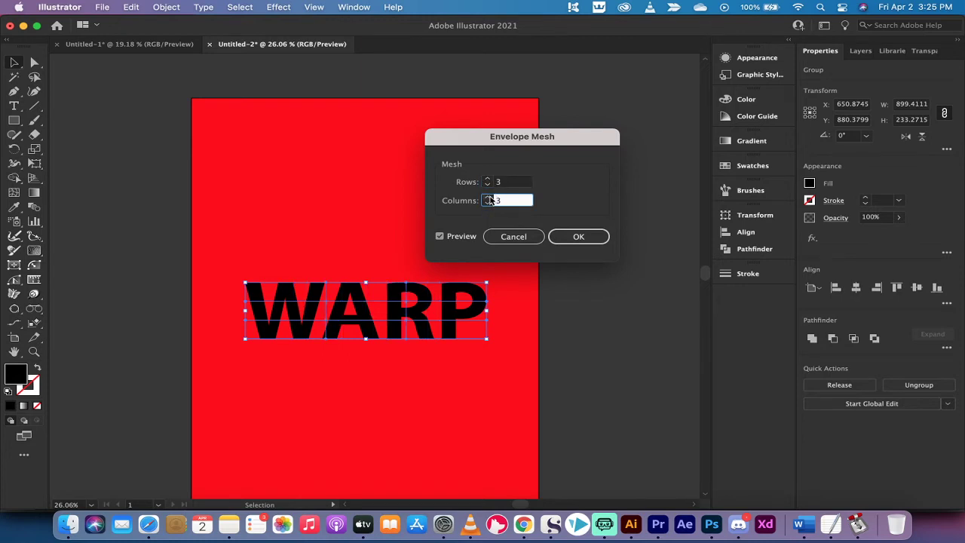
{"action": "left_click", "coordinate": [579, 237]}
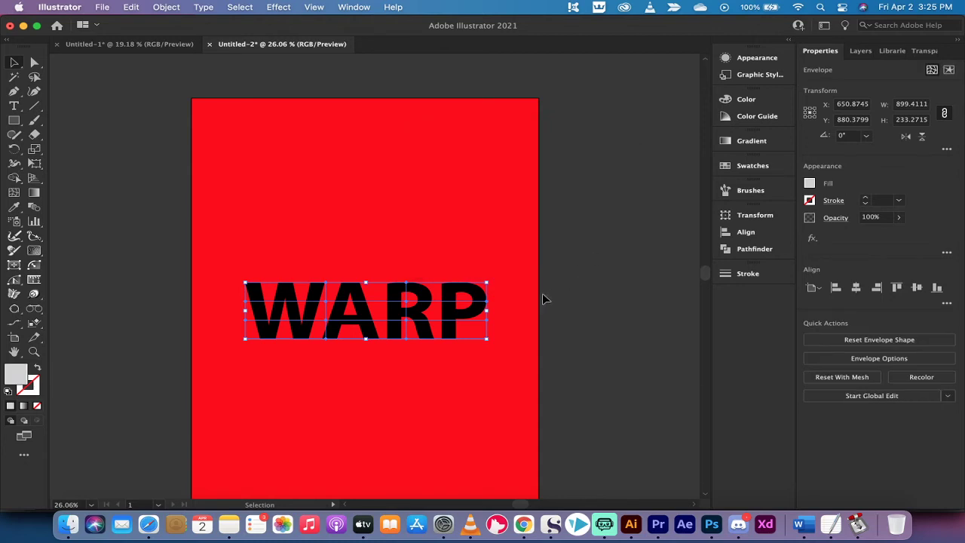
Step: Drag the top-left, bottom-left, top-right and bottom-right mesh corners outward with Direct Selection
{"action": "left_click", "coordinate": [33, 64]}
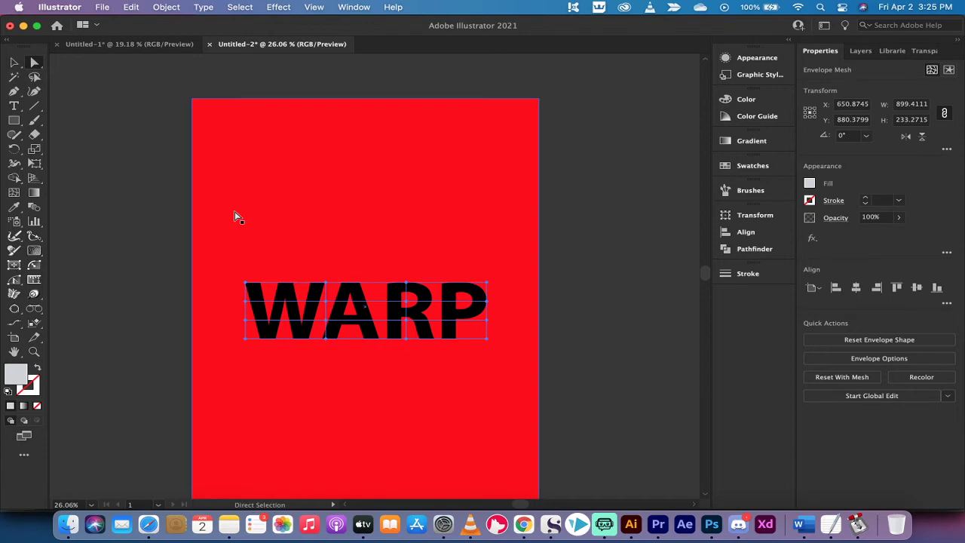
{"action": "left_click_drag", "start_coordinate": [246, 282], "coordinate": [245, 284]}
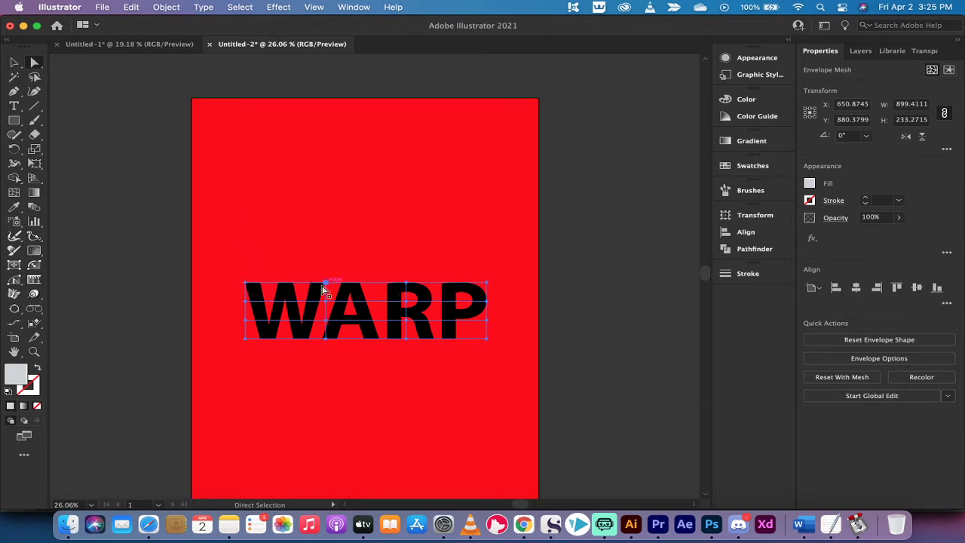
{"action": "left_click", "coordinate": [245, 284]}
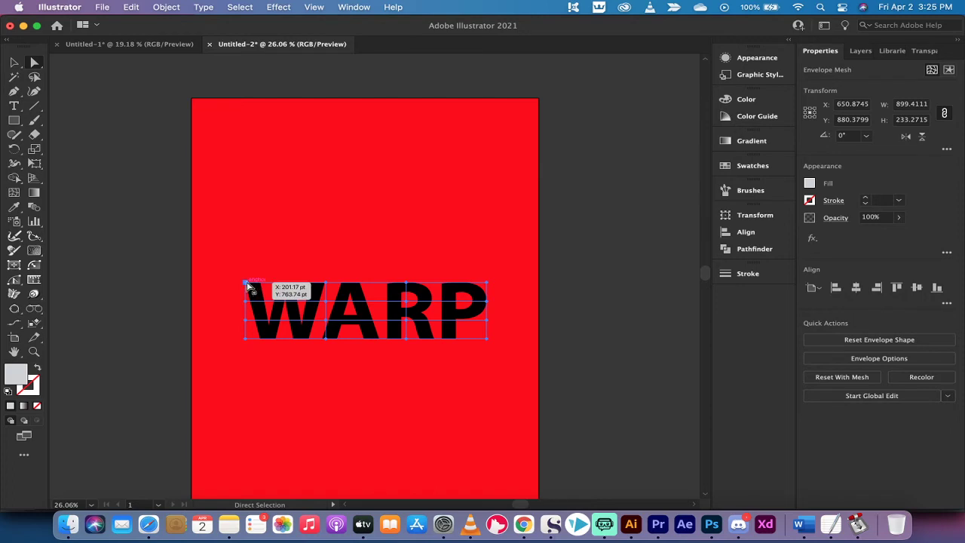
{"action": "left_click", "coordinate": [246, 285]}
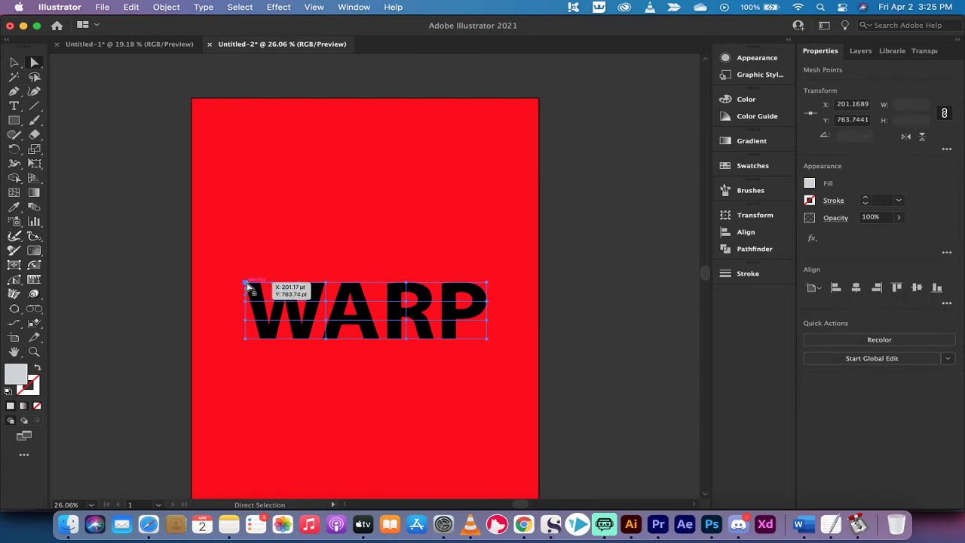
{"action": "left_click_drag", "start_coordinate": [246, 285], "coordinate": [231, 273]}
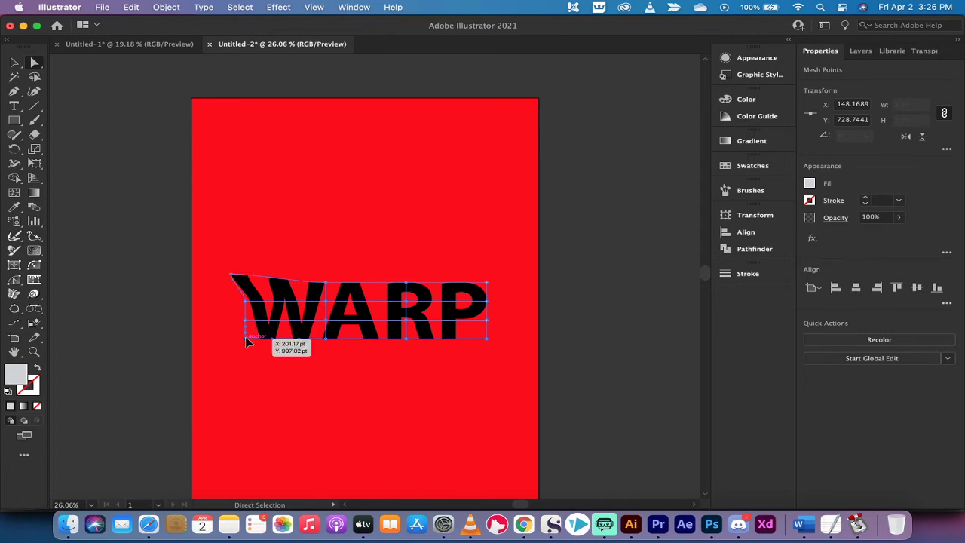
{"action": "left_click_drag", "start_coordinate": [245, 337], "coordinate": [235, 348]}
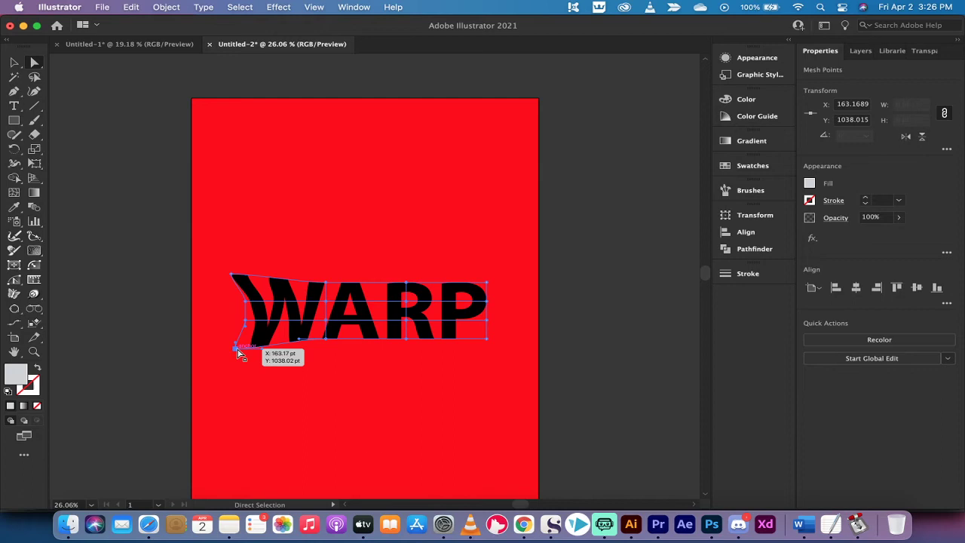
{"action": "left_click", "coordinate": [487, 283]}
{"action": "left_click_drag", "start_coordinate": [491, 284], "coordinate": [498, 277]}
{"action": "left_click_drag", "start_coordinate": [485, 341], "coordinate": [498, 347]}
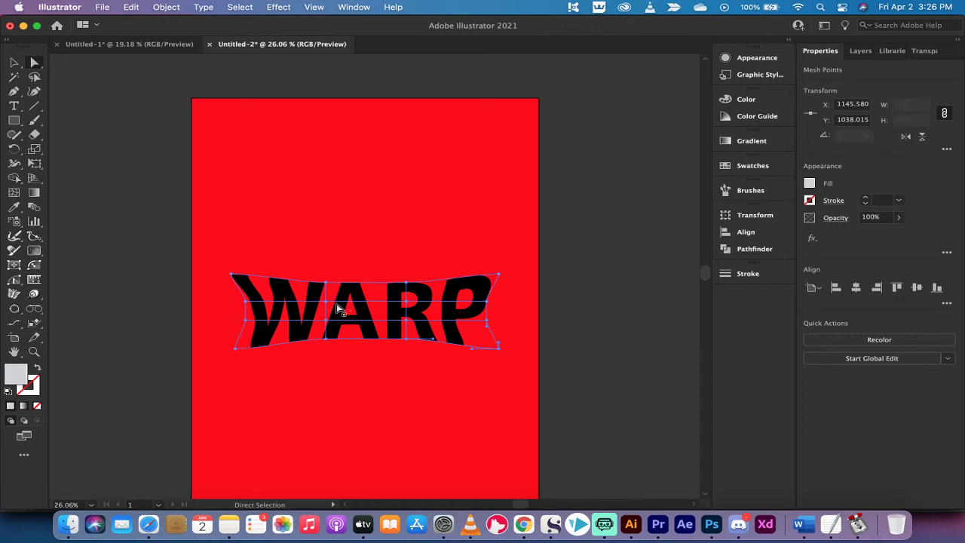
Step: Arch the mesh's top edge up over the A, dip it over the R, and curve the bottom under the A
{"action": "left_click_drag", "start_coordinate": [326, 285], "coordinate": [324, 269]}
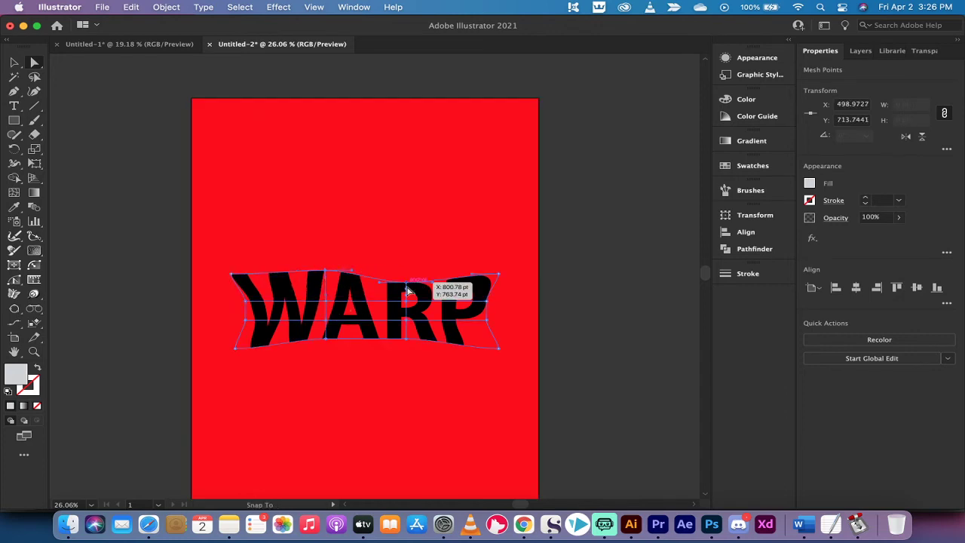
{"action": "left_click_drag", "start_coordinate": [408, 296], "coordinate": [404, 290]}
{"action": "scroll", "coordinate": [404, 290], "scroll_direction": "up", "scroll_amount": 3}
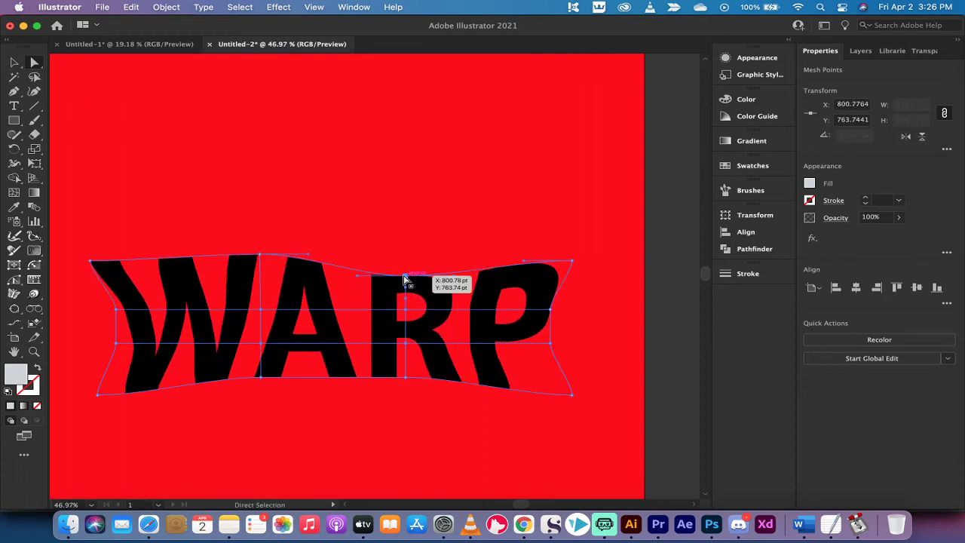
{"action": "left_click", "coordinate": [405, 276]}
{"action": "left_click_drag", "start_coordinate": [405, 284], "coordinate": [405, 286]}
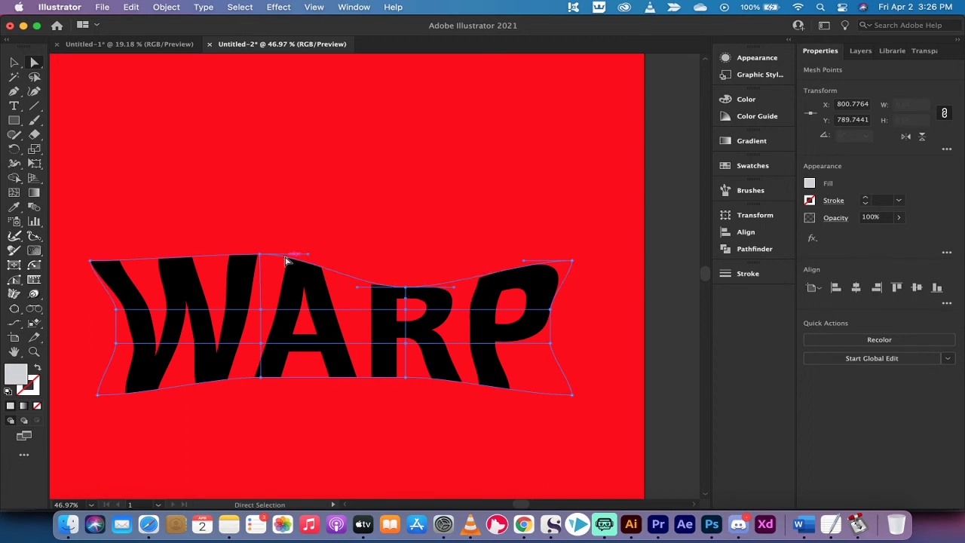
{"action": "left_click_drag", "start_coordinate": [309, 252], "coordinate": [312, 224]}
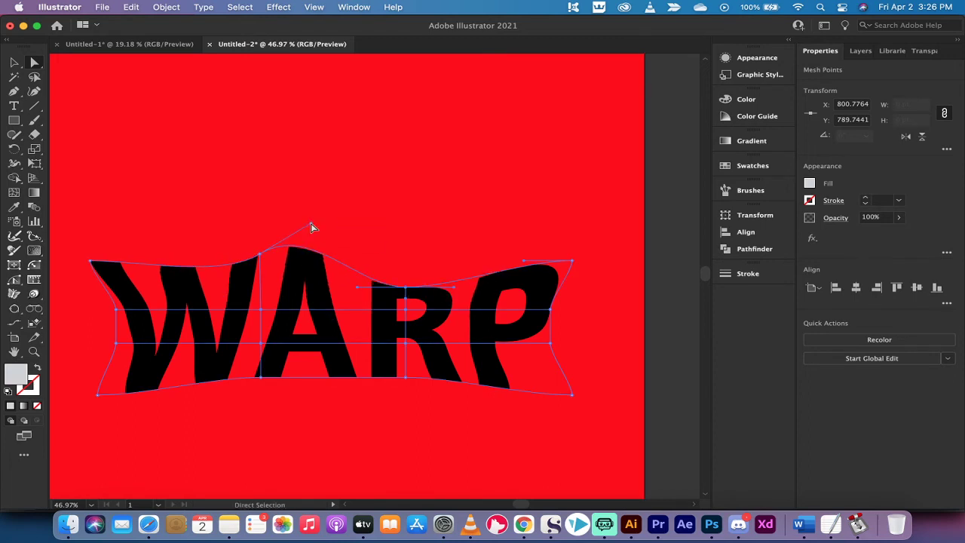
{"action": "left_click", "coordinate": [261, 379]}
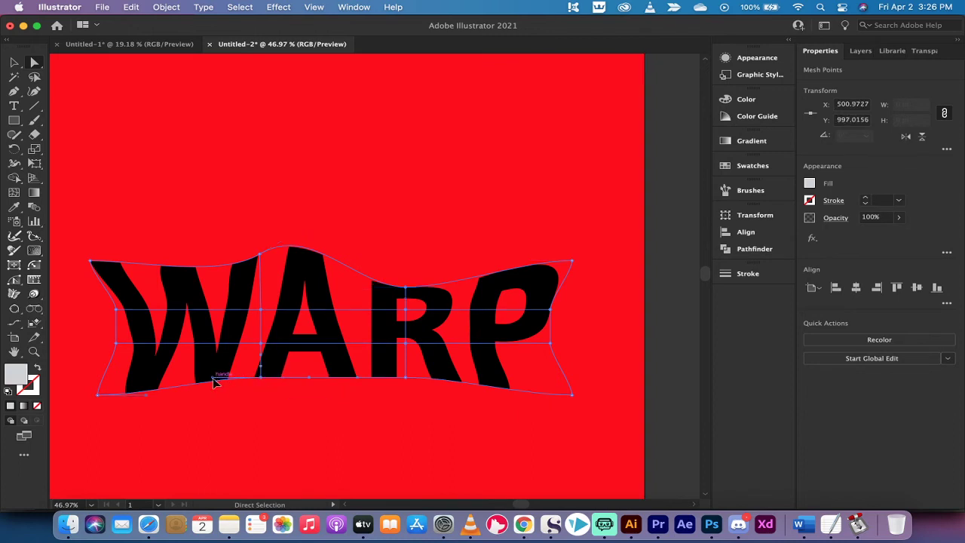
{"action": "left_click_drag", "start_coordinate": [214, 379], "coordinate": [215, 398]}
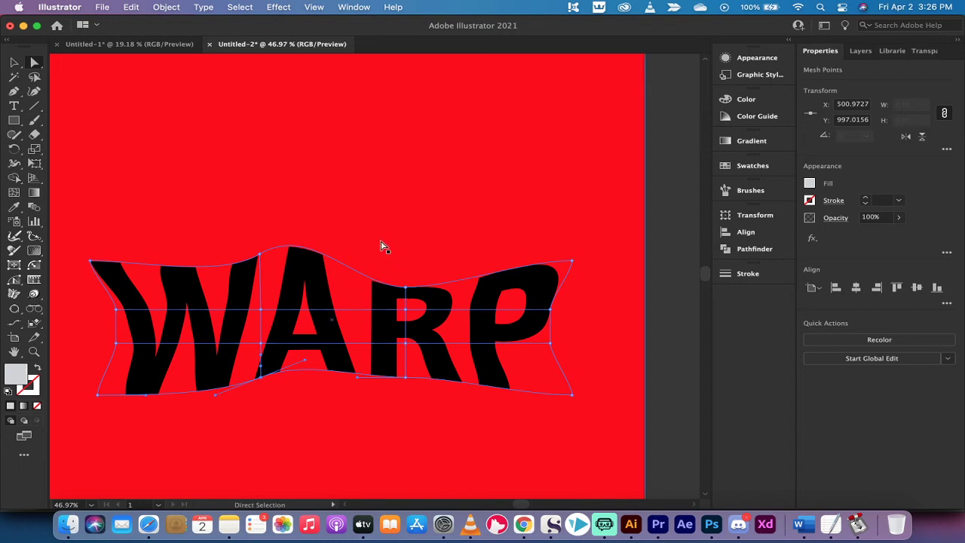
Step: Select the warped WARP text and apply Perspective Distort so its right end is taller
{"action": "left_click", "coordinate": [16, 65]}
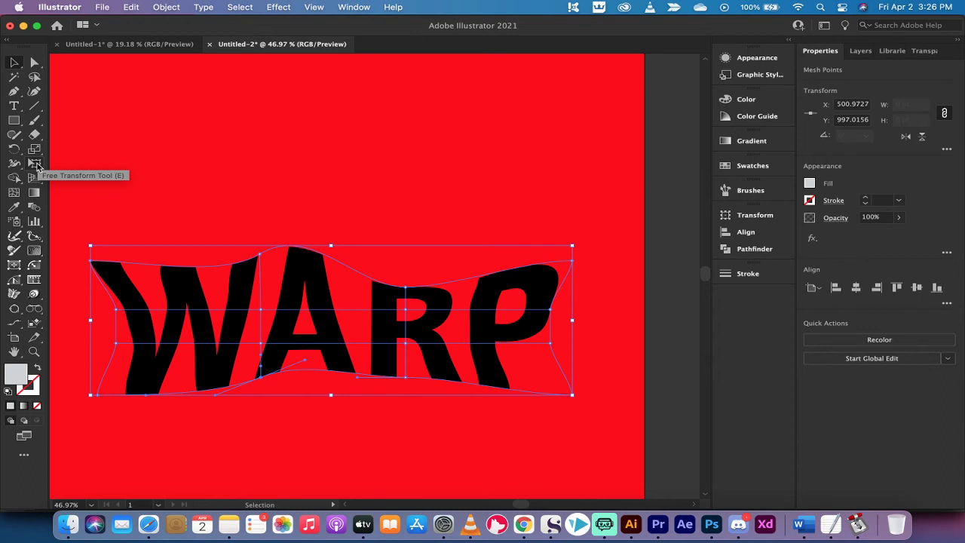
{"action": "left_click", "coordinate": [36, 166]}
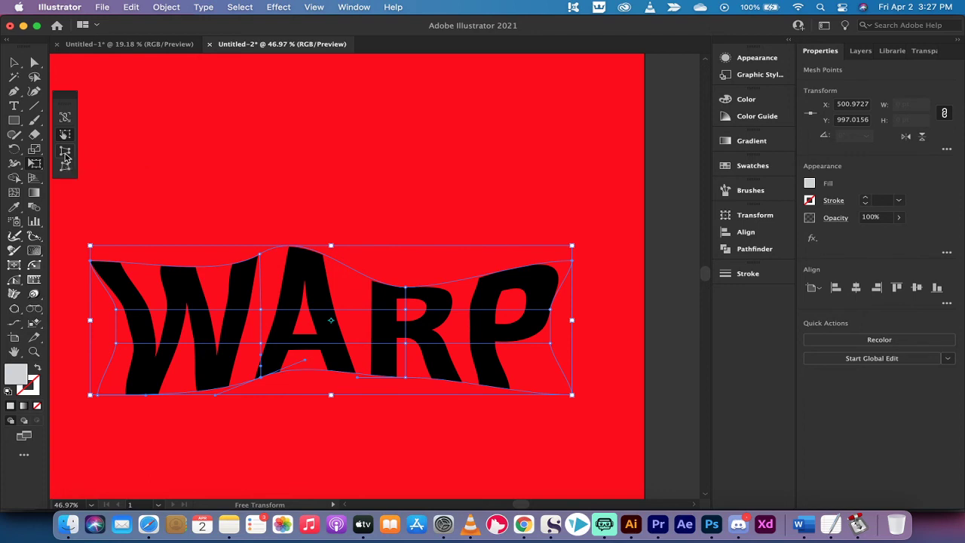
{"action": "left_click", "coordinate": [64, 154]}
{"action": "left_click_drag", "start_coordinate": [574, 249], "coordinate": [580, 229]}
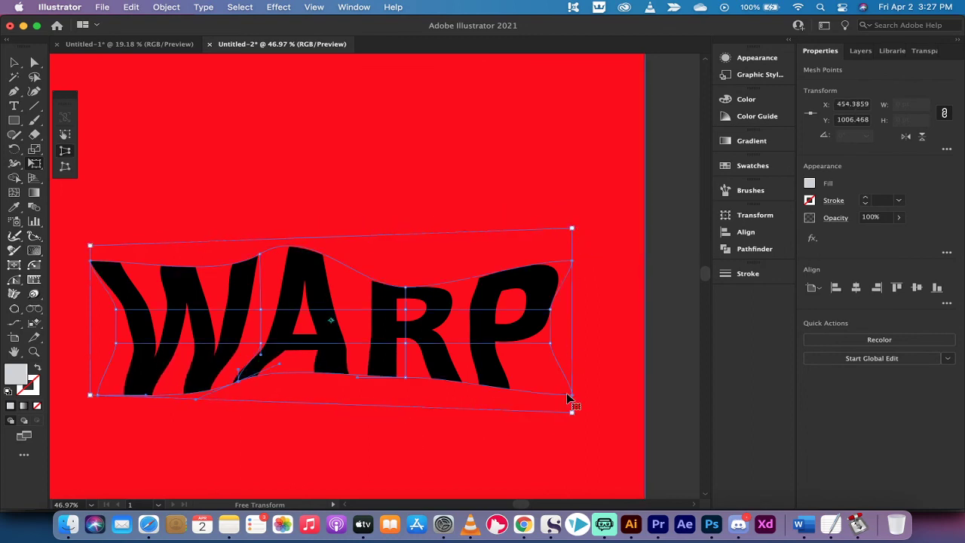
{"action": "left_click_drag", "start_coordinate": [572, 414], "coordinate": [572, 421]}
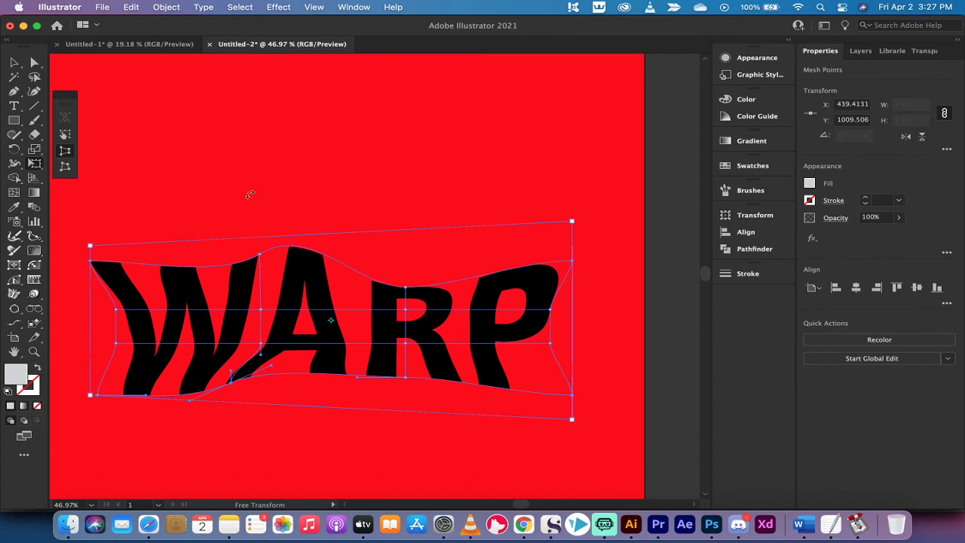
Step: Free Distort the WARP envelope, pulling the top-right corner up-left and tilting it slightly
{"action": "left_click", "coordinate": [66, 167]}
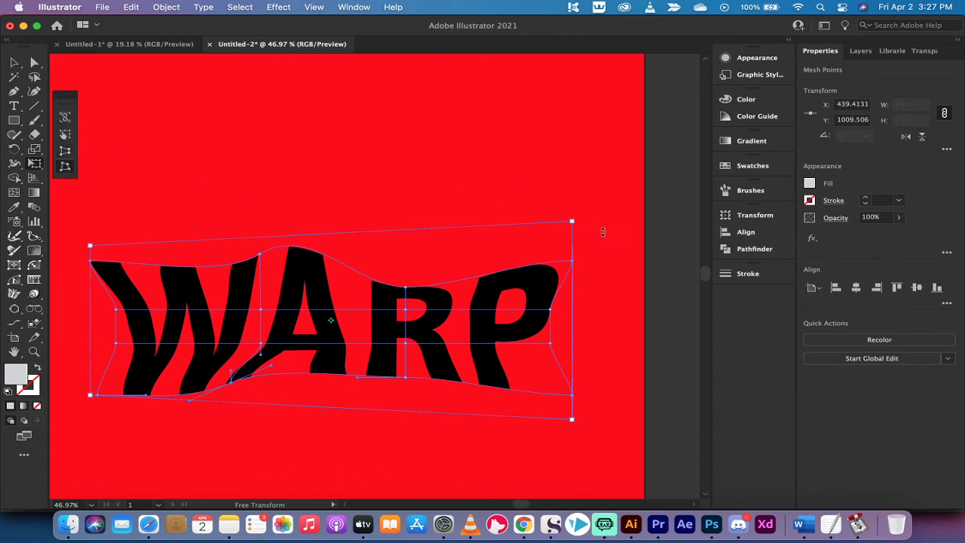
{"action": "left_click_drag", "start_coordinate": [572, 221], "coordinate": [558, 202]}
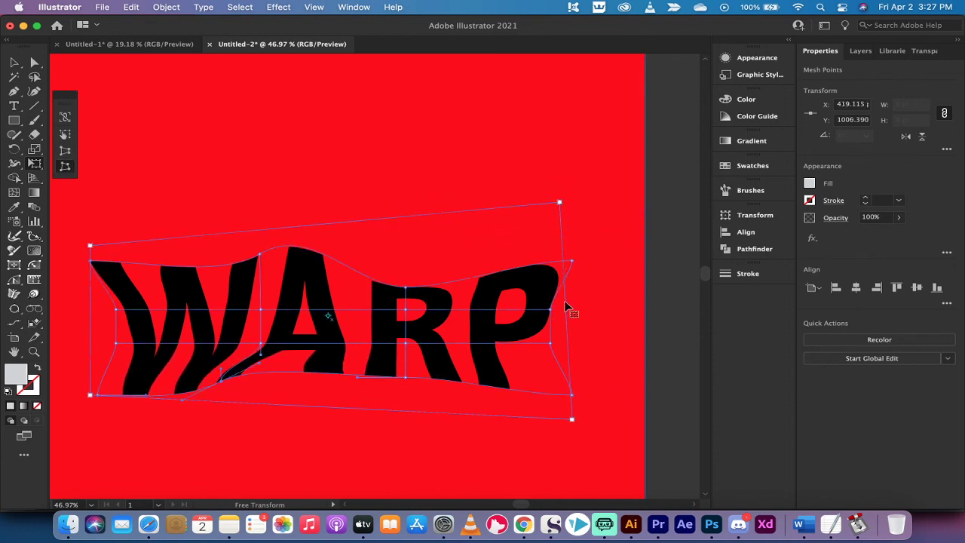
{"action": "left_click_drag", "start_coordinate": [567, 307], "coordinate": [566, 288]}
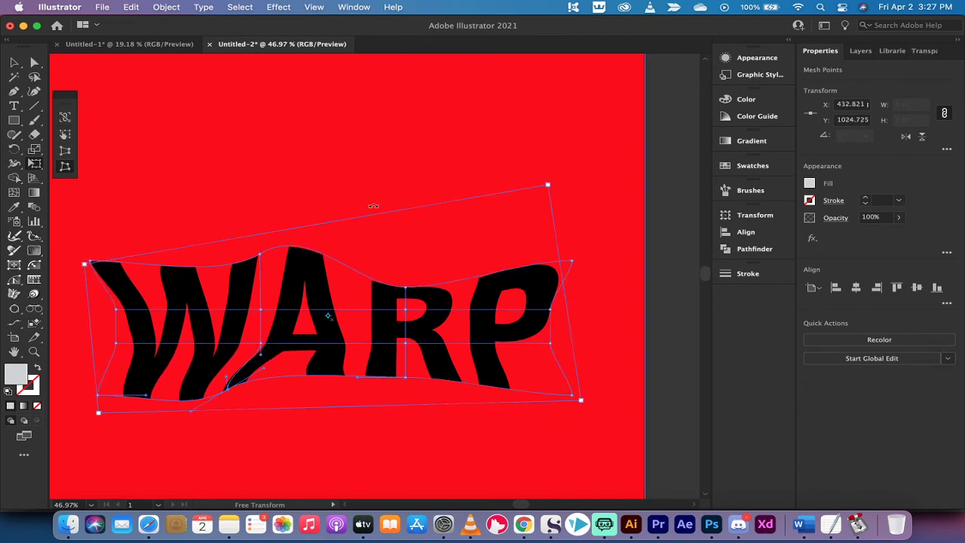
Step: Narrow the artwork from its right side and rotate it so the right end lifts
{"action": "left_click", "coordinate": [65, 135]}
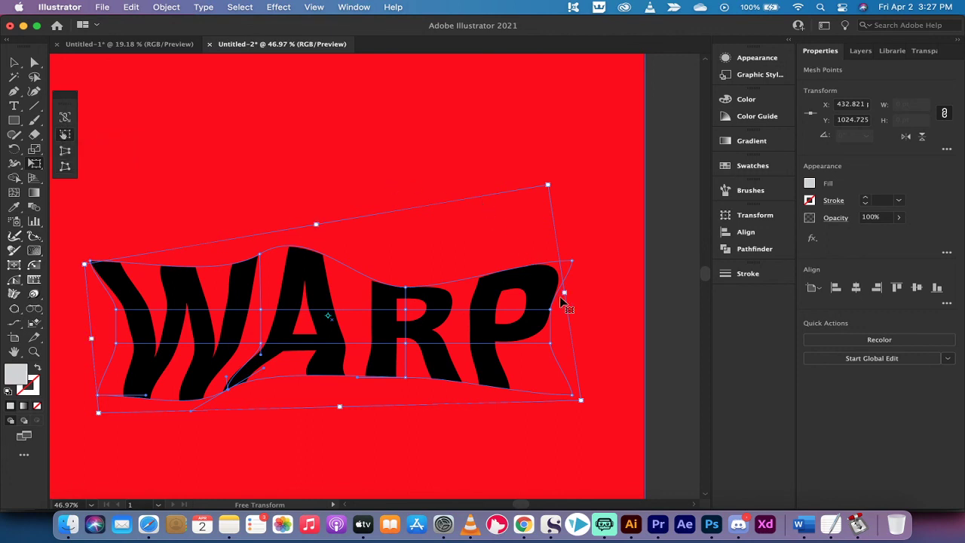
{"action": "mouse_move", "coordinate": [565, 293]}
{"action": "left_mouse_down"}
{"action": "mouse_move", "coordinate": [550, 295]}
{"action": "mouse_move", "coordinate": [559, 293]}
{"action": "left_mouse_up"}
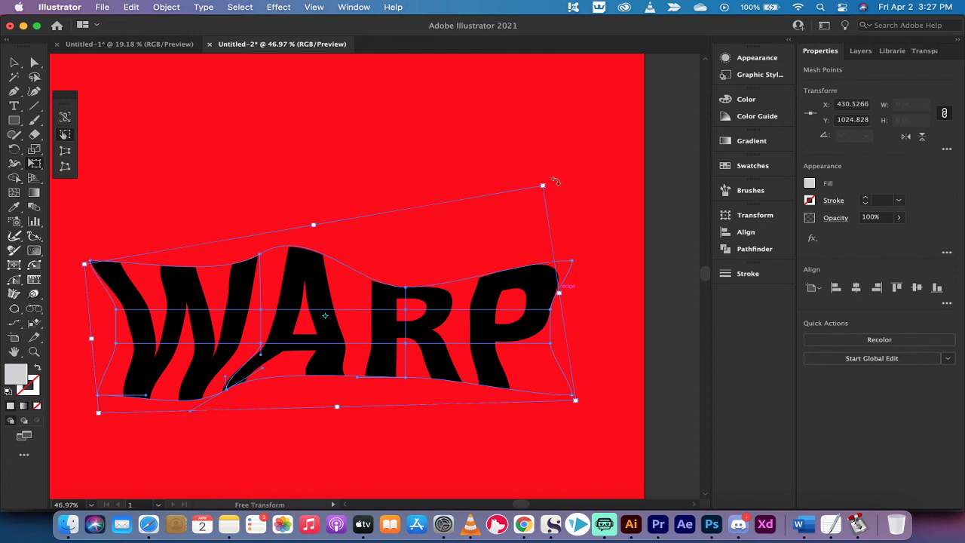
{"action": "mouse_move", "coordinate": [555, 182]}
{"action": "left_mouse_down"}
{"action": "mouse_move", "coordinate": [534, 153]}
{"action": "mouse_move", "coordinate": [539, 175]}
{"action": "left_mouse_up"}
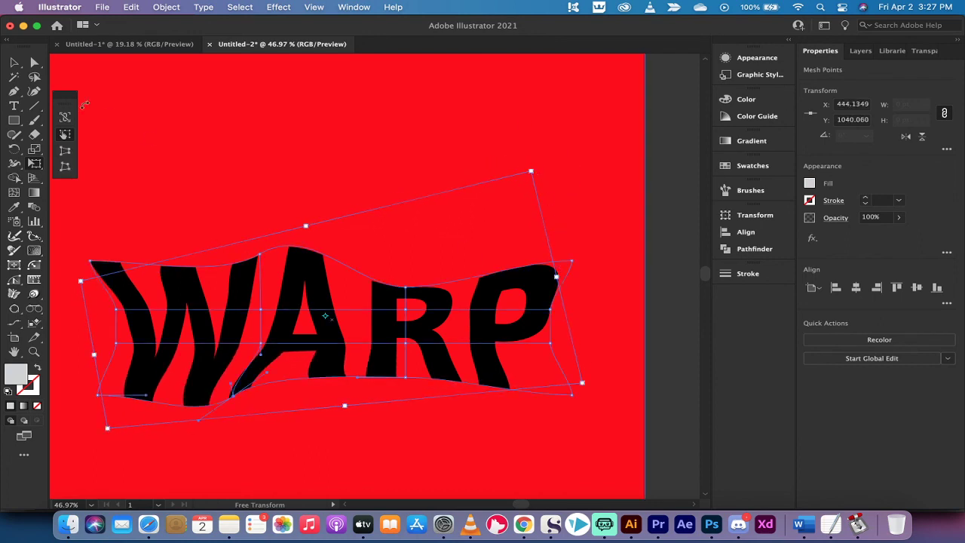
Step: Free Distort again, moving the top-right corner further left and fine-tuning its position
{"action": "left_click", "coordinate": [65, 166]}
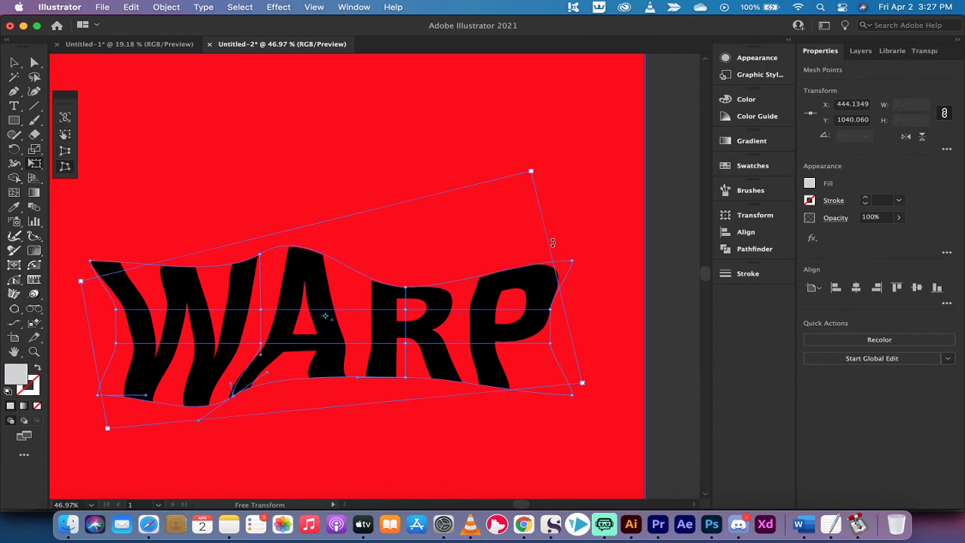
{"action": "mouse_move", "coordinate": [530, 172]}
{"action": "left_mouse_down"}
{"action": "mouse_move", "coordinate": [482, 184]}
{"action": "mouse_move", "coordinate": [544, 165]}
{"action": "left_mouse_up"}
{"action": "mouse_move", "coordinate": [573, 261]}
{"action": "left_mouse_down"}
{"action": "mouse_move", "coordinate": [587, 273]}
{"action": "mouse_move", "coordinate": [574, 261]}
{"action": "left_mouse_up"}
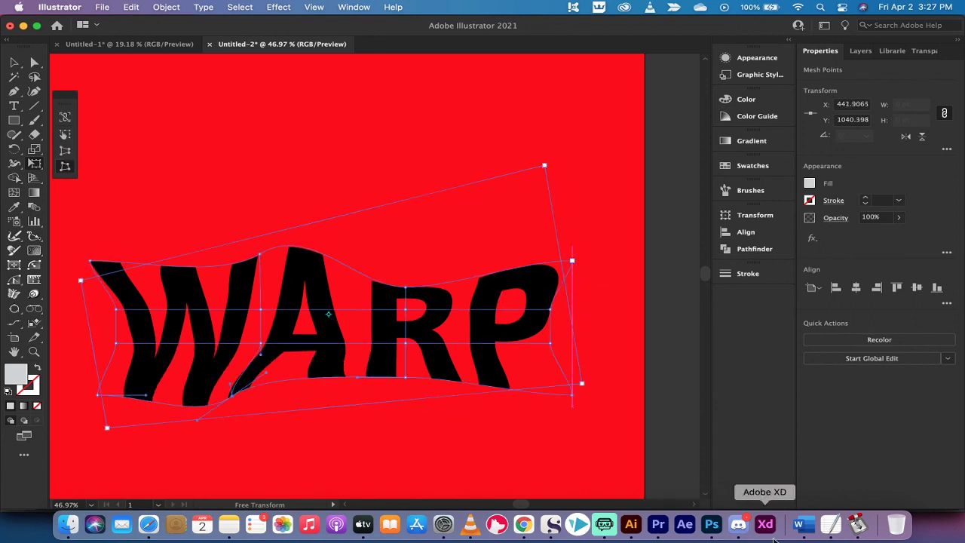